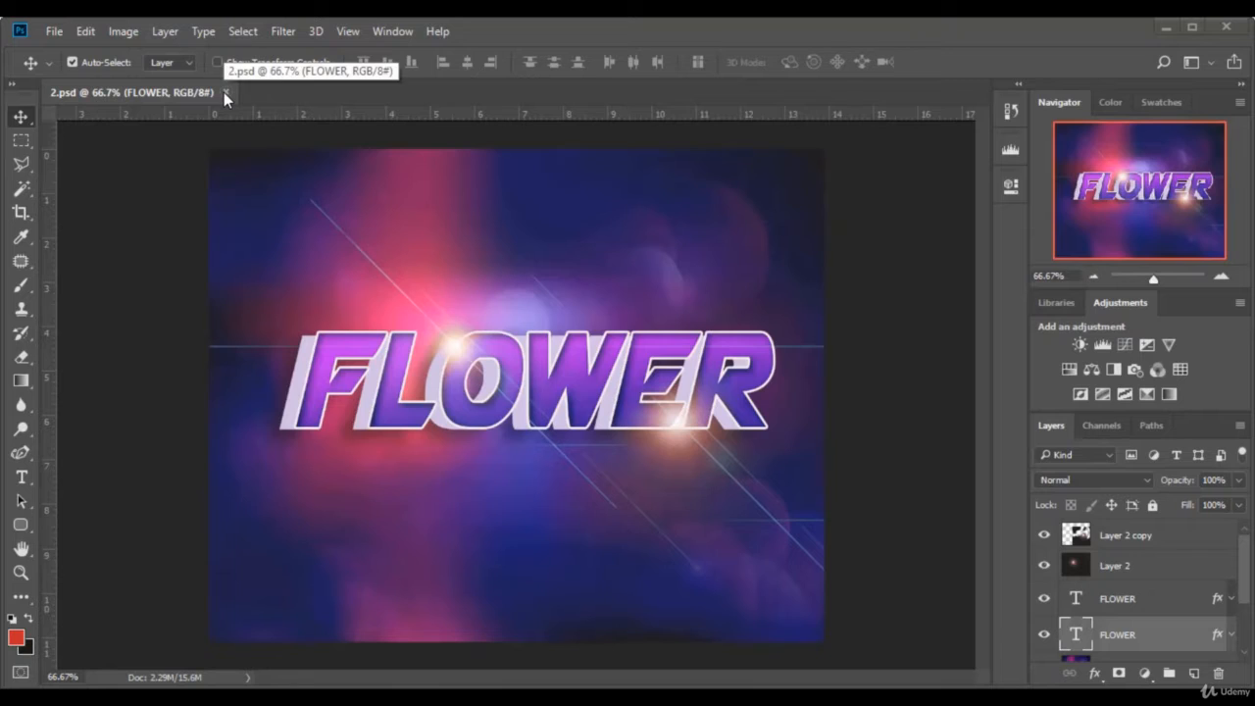
# Close 2.psd and create a new 1000 x 800 pixel document at 72 pixels/inch with a white background
pyautogui.click(225, 93)
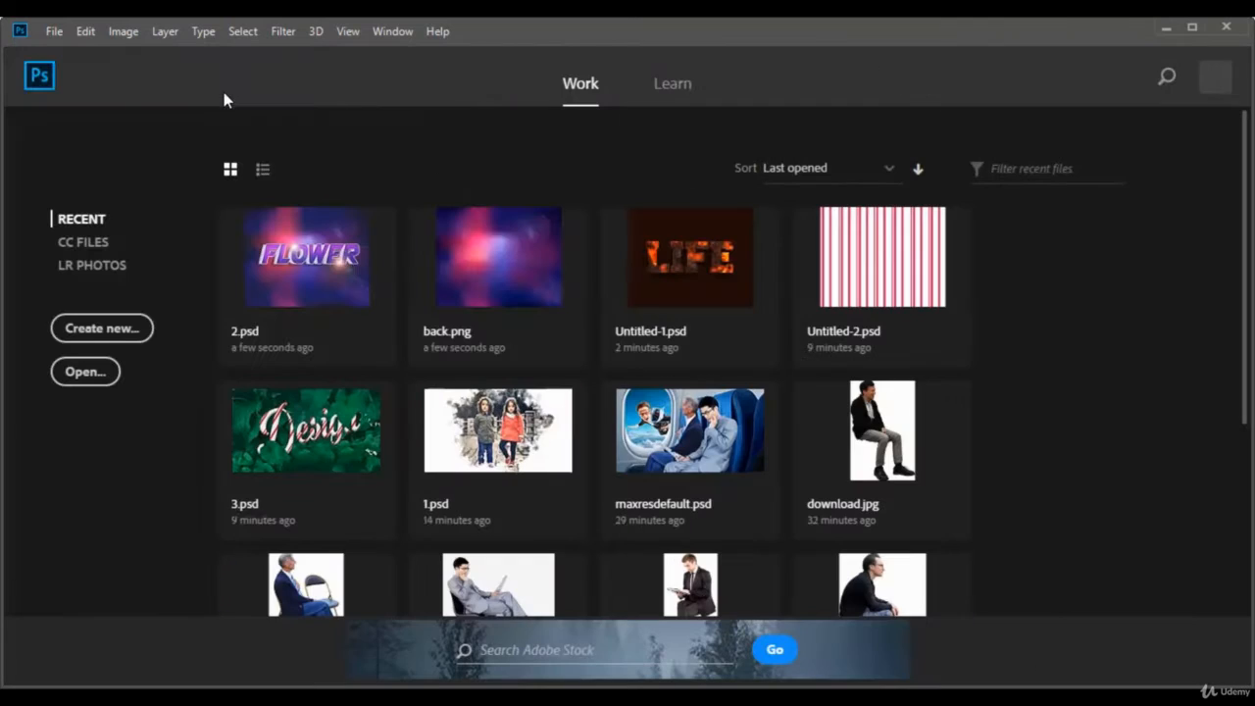
pyautogui.click(53, 32)
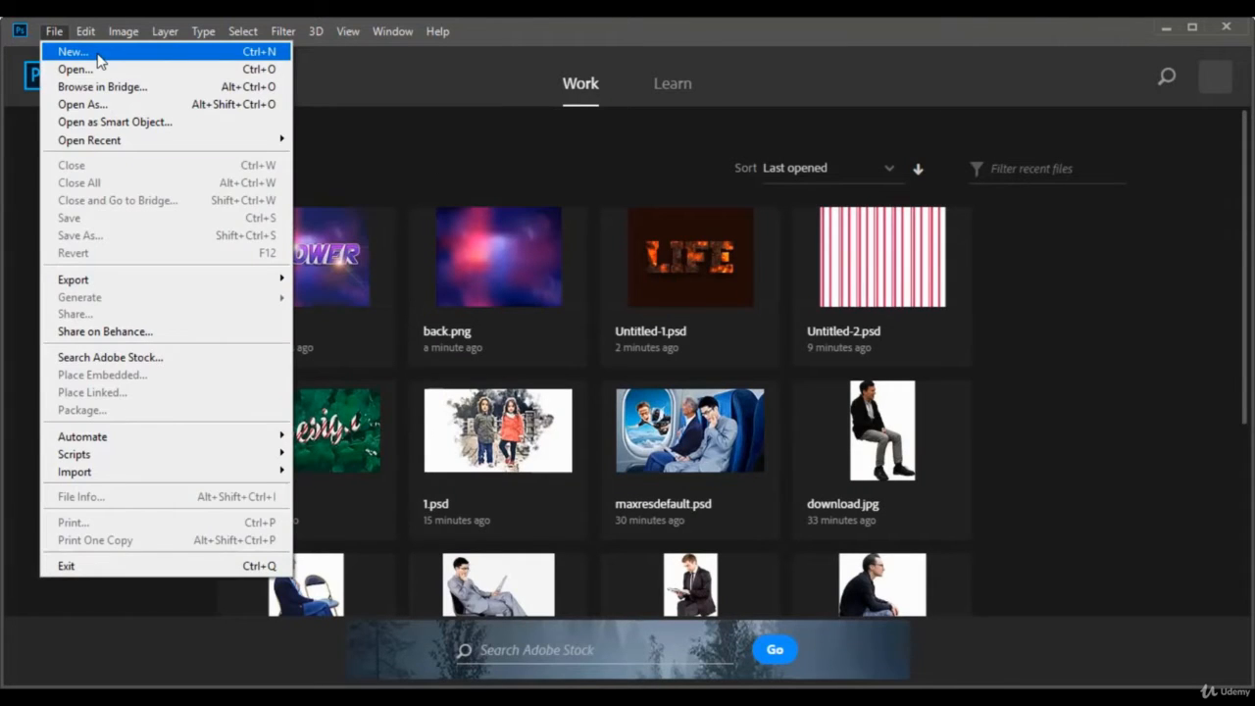
pyautogui.click(98, 61)
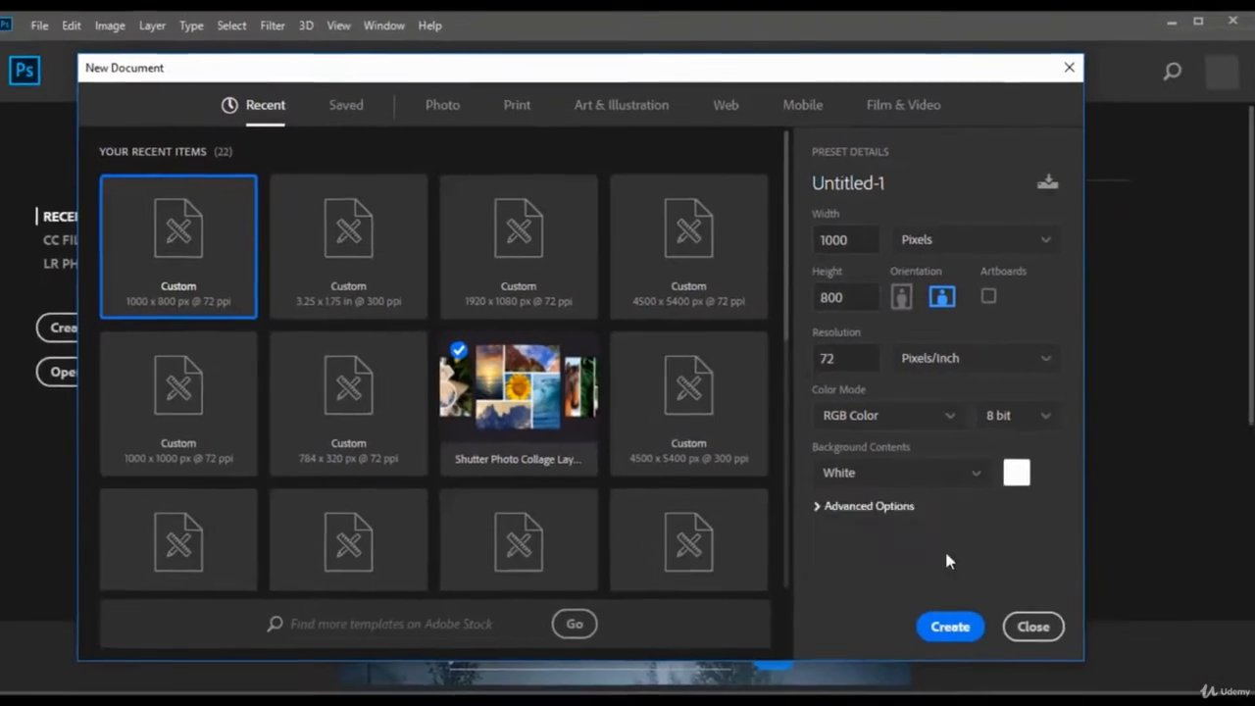
pyautogui.click(949, 621)
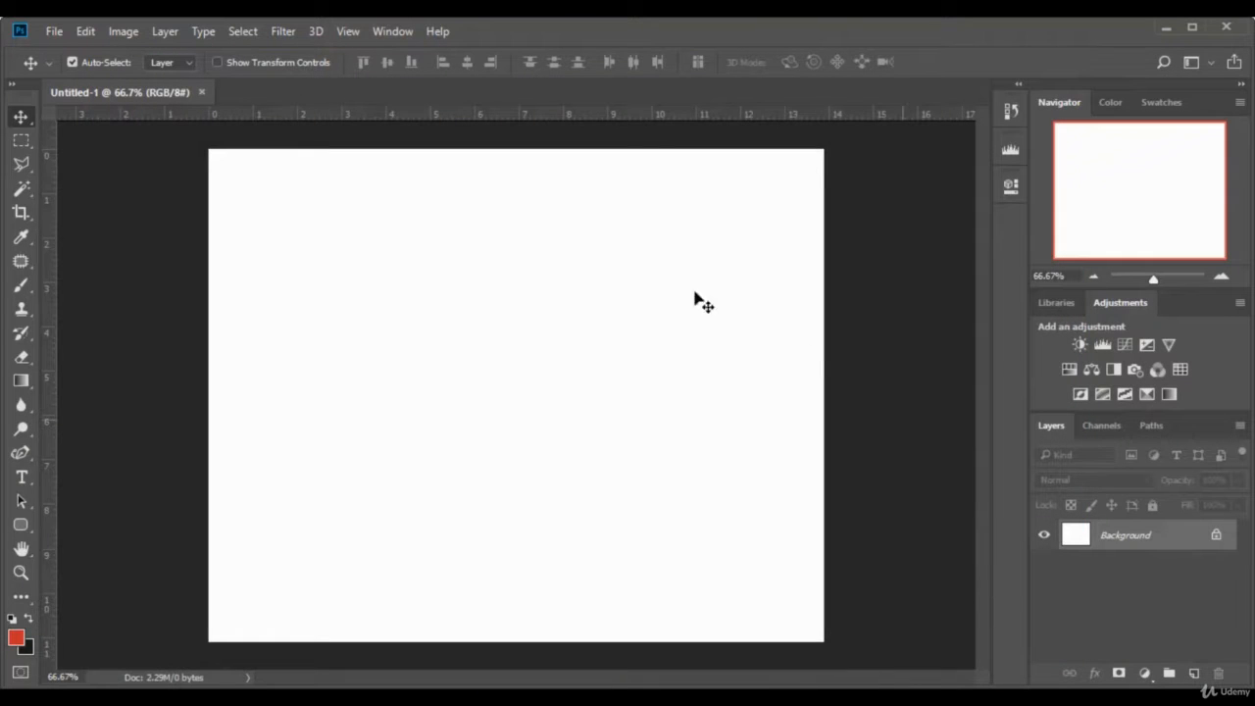
# Open the back.png image and copy its unlocked layer into the Untitled-1 document so it covers the canvas
pyautogui.click(51, 35)
pyautogui.click(83, 70)
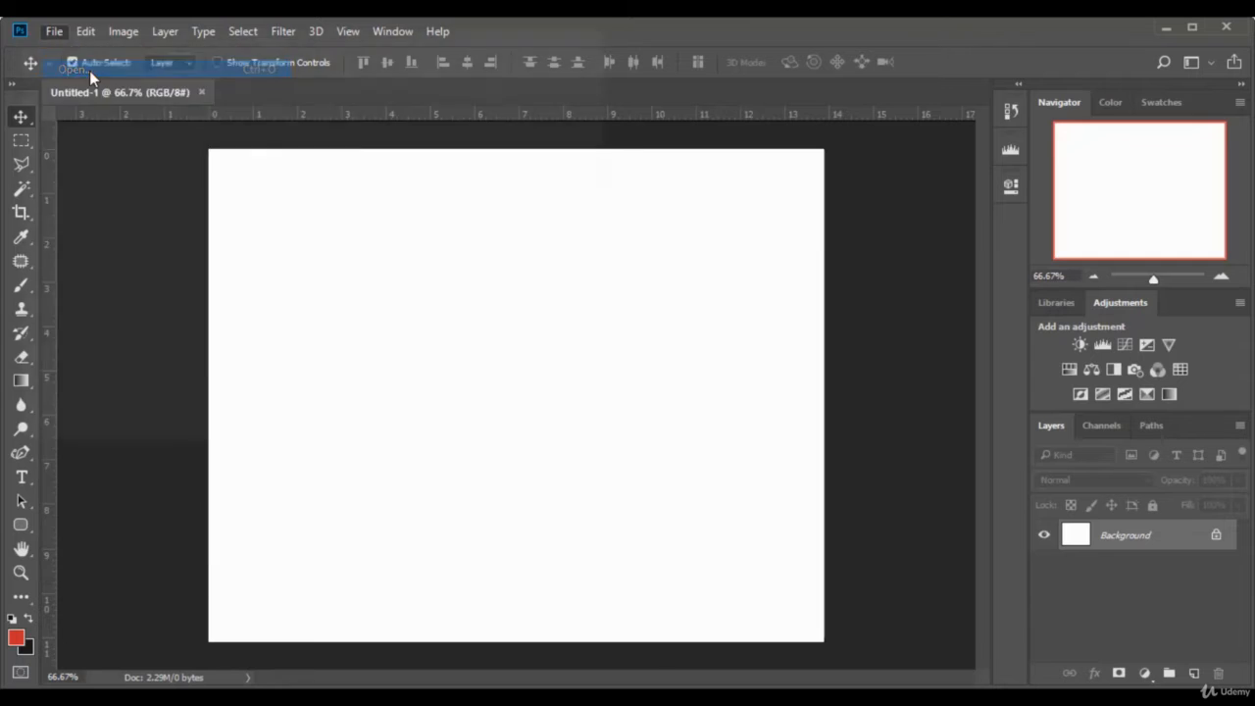
pyautogui.click(442, 266)
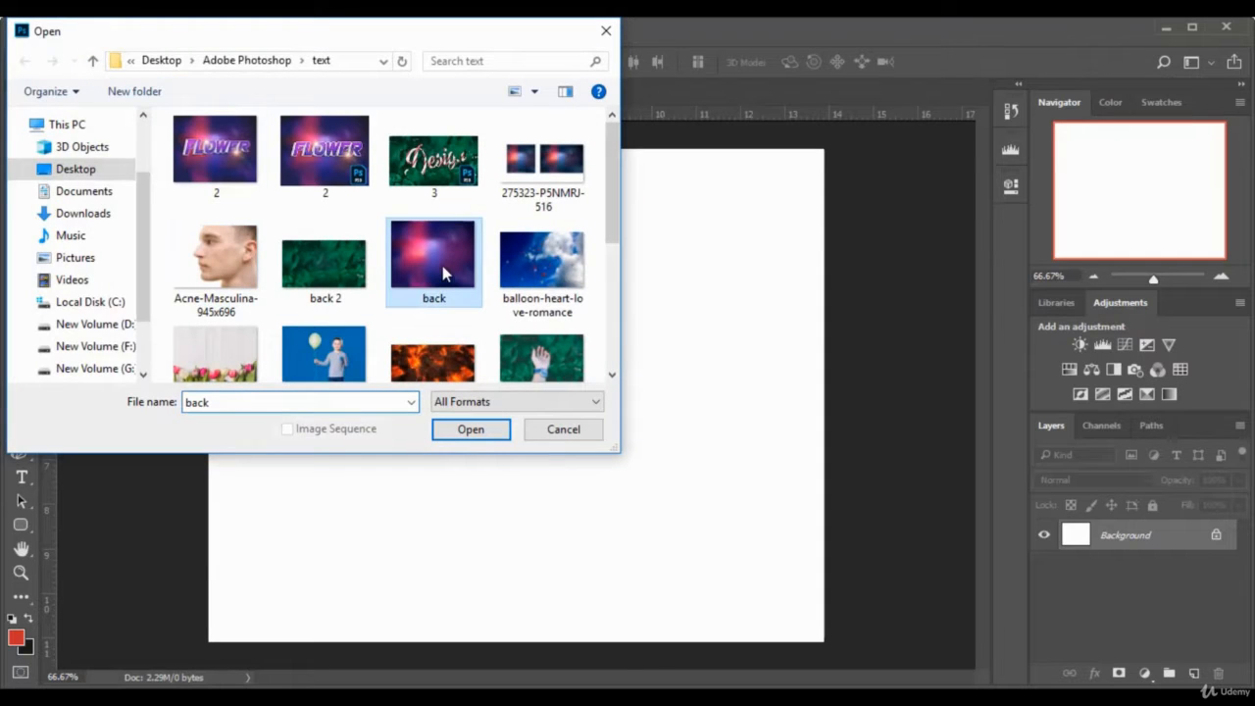
pyautogui.click(470, 437)
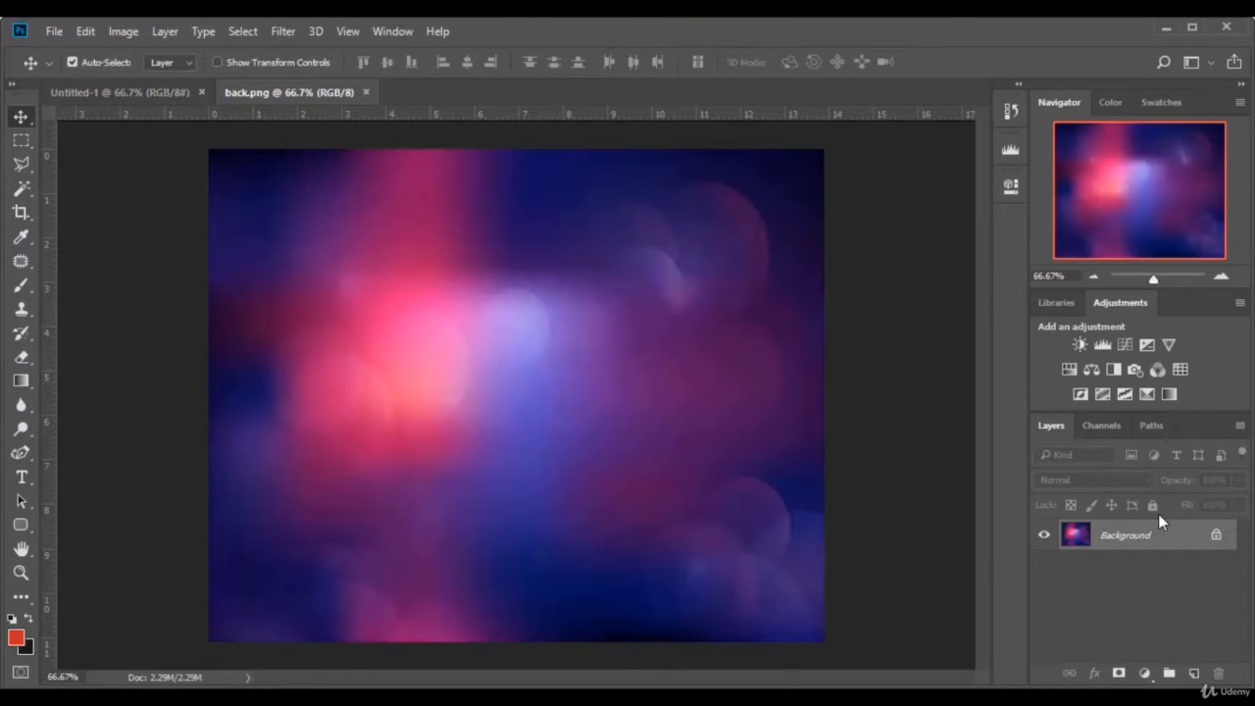
pyautogui.click(1223, 540)
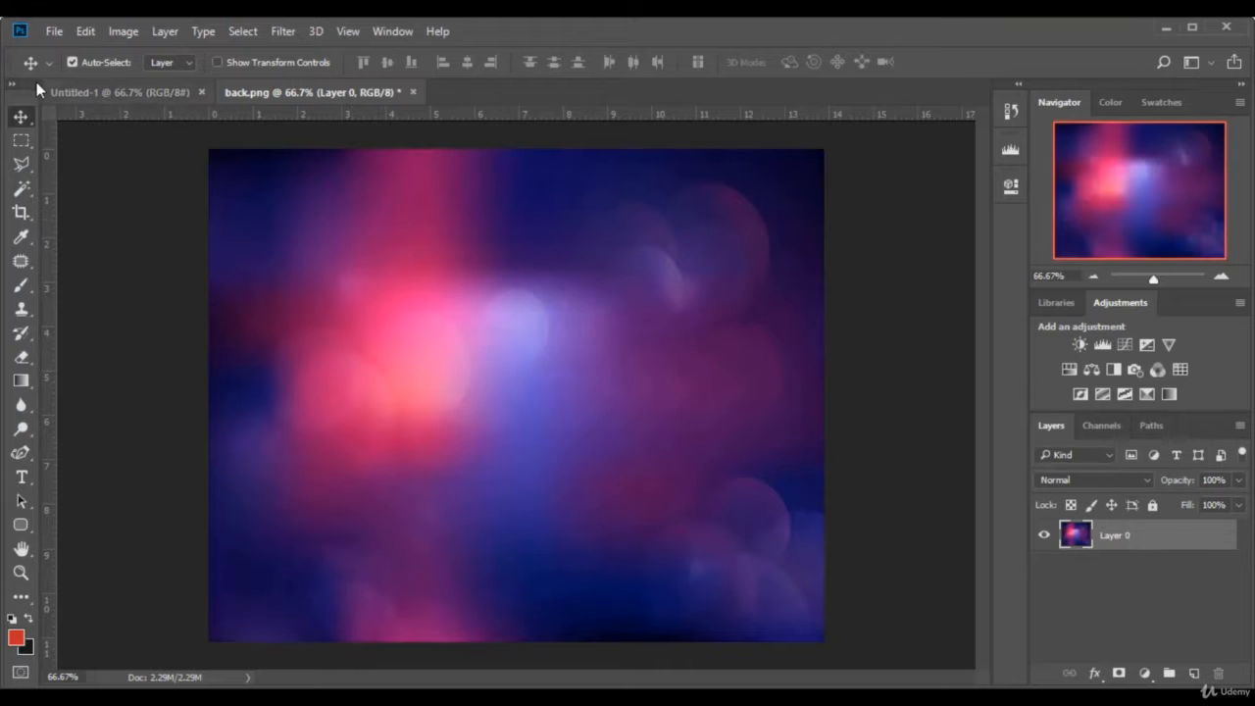
pyautogui.moveTo(297, 208); pyautogui.dragTo(521, 414)
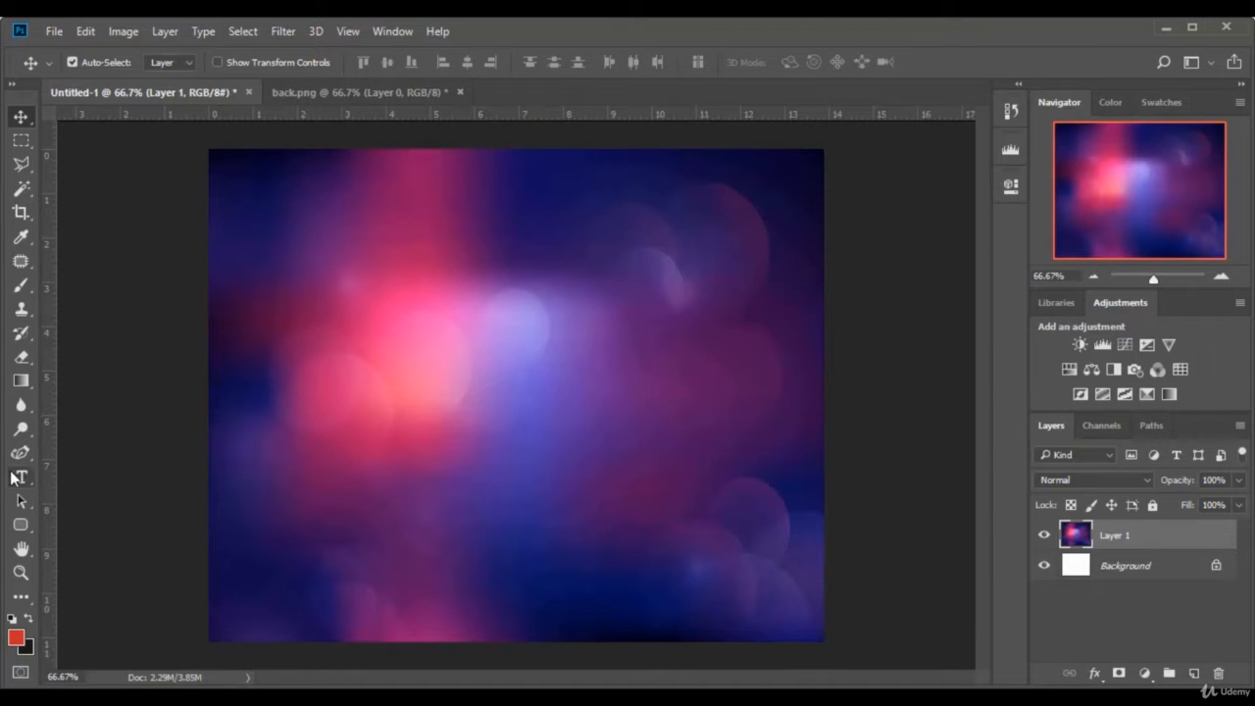
# Add the orange text FLOWER in Airstrike Regular at 180 pt near the middle of the canvas
pyautogui.click(21, 480)
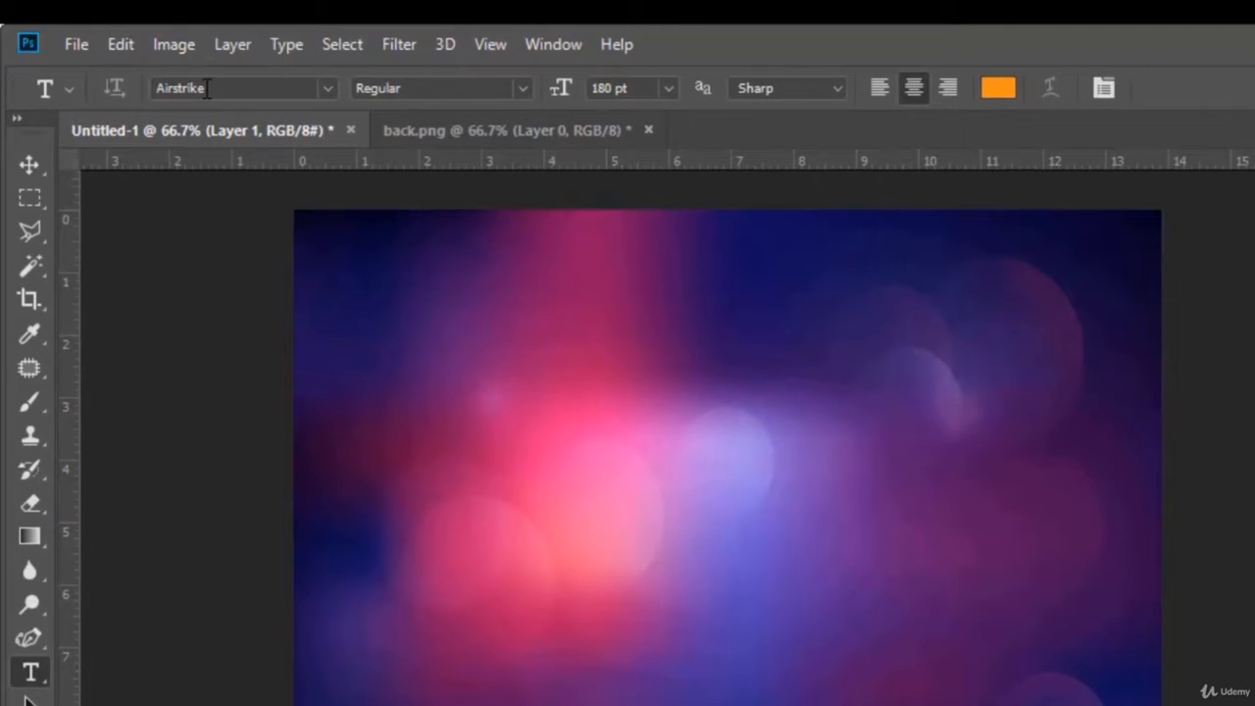
pyautogui.click(147, 63)
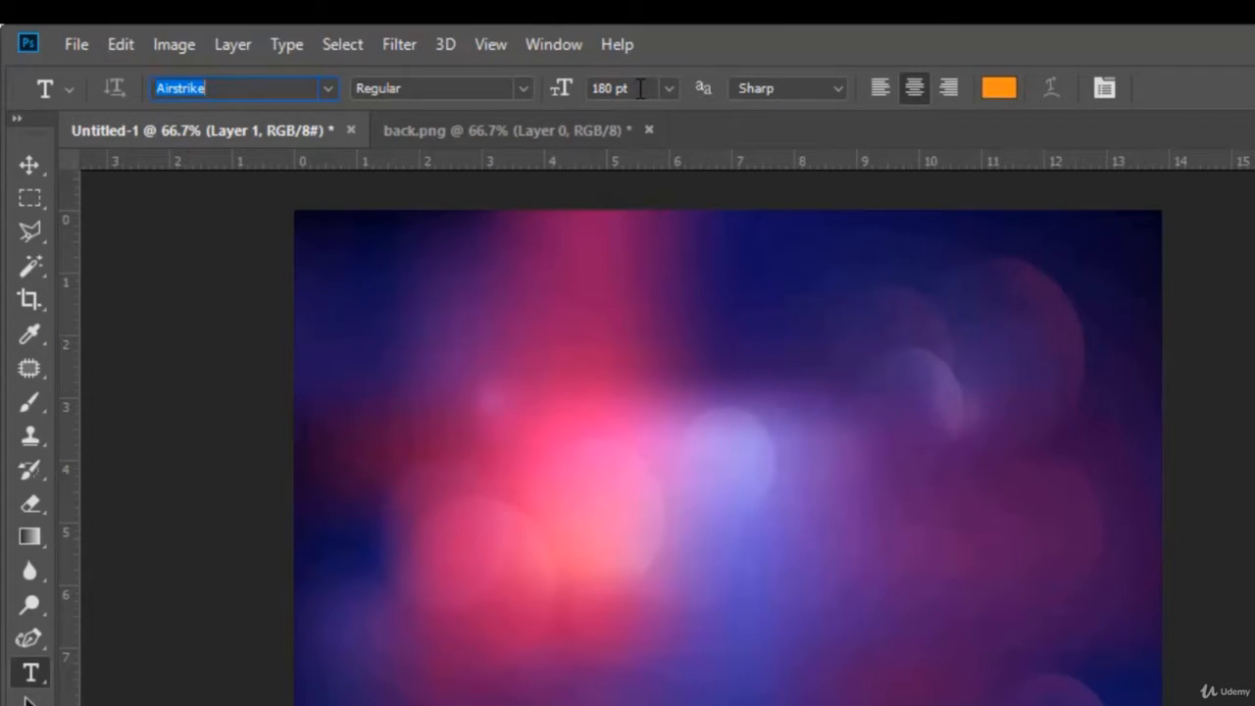
pyautogui.click(595, 88)
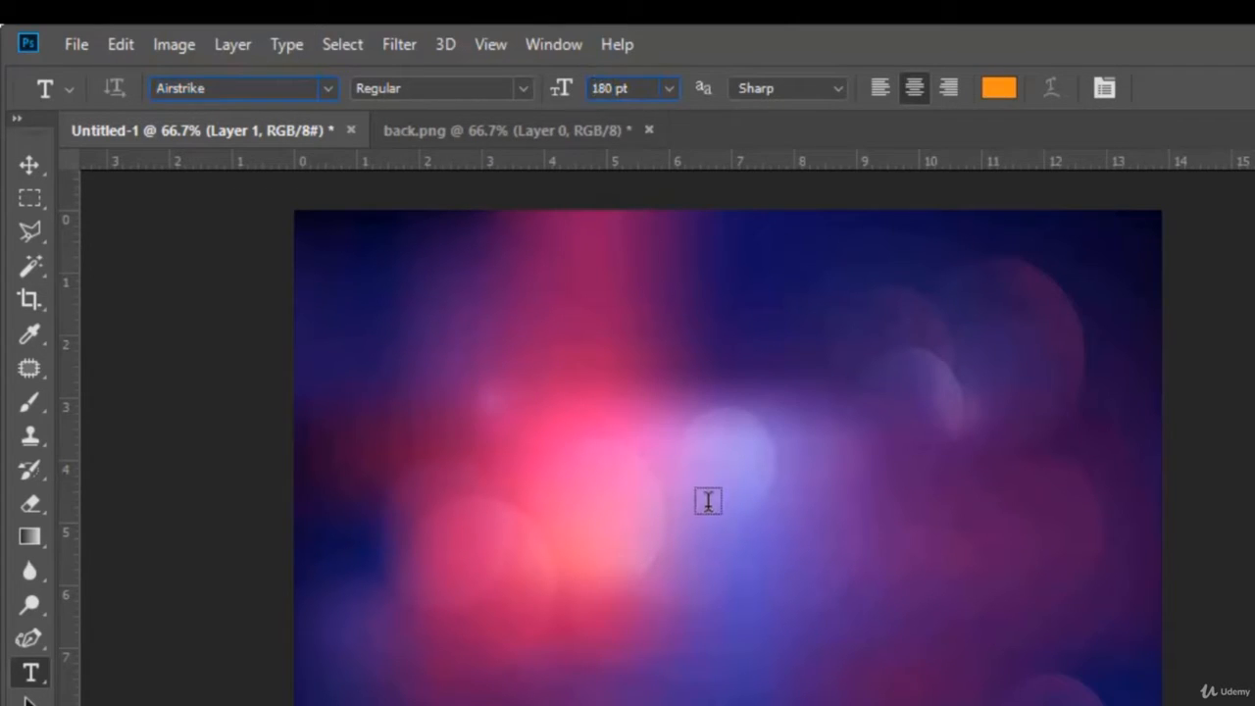
pyautogui.click(680, 523)
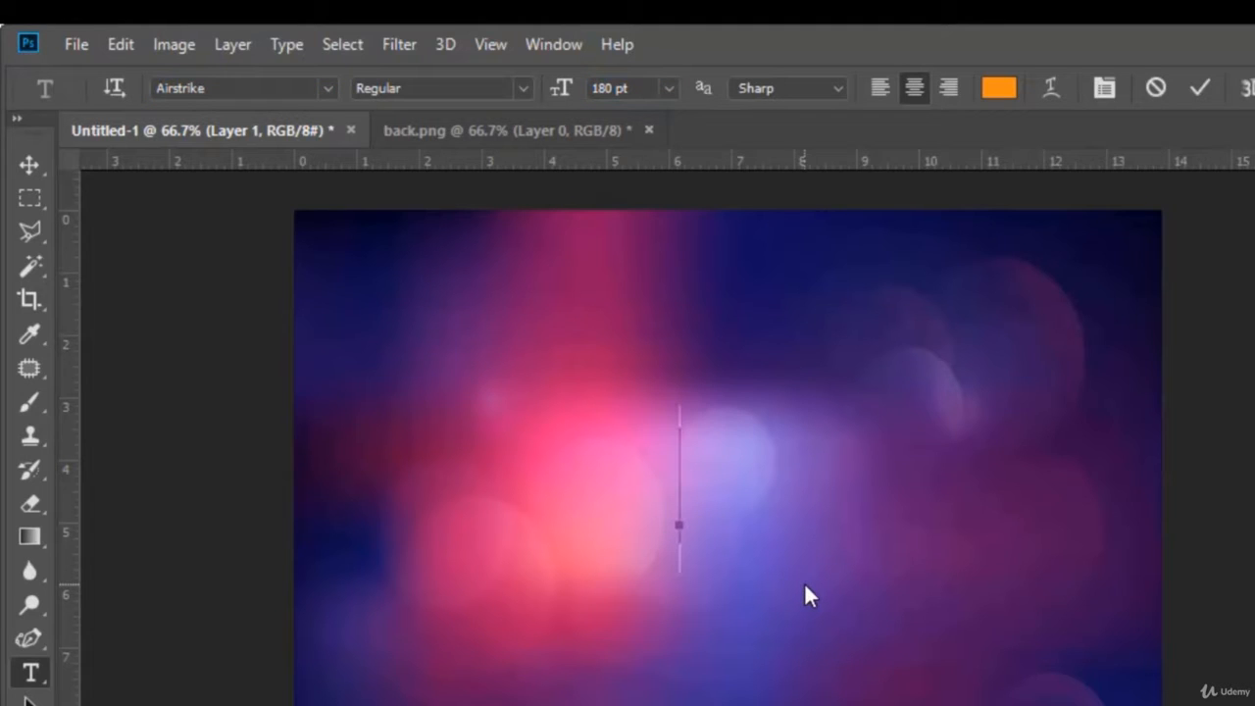
pyautogui.write('FLO')
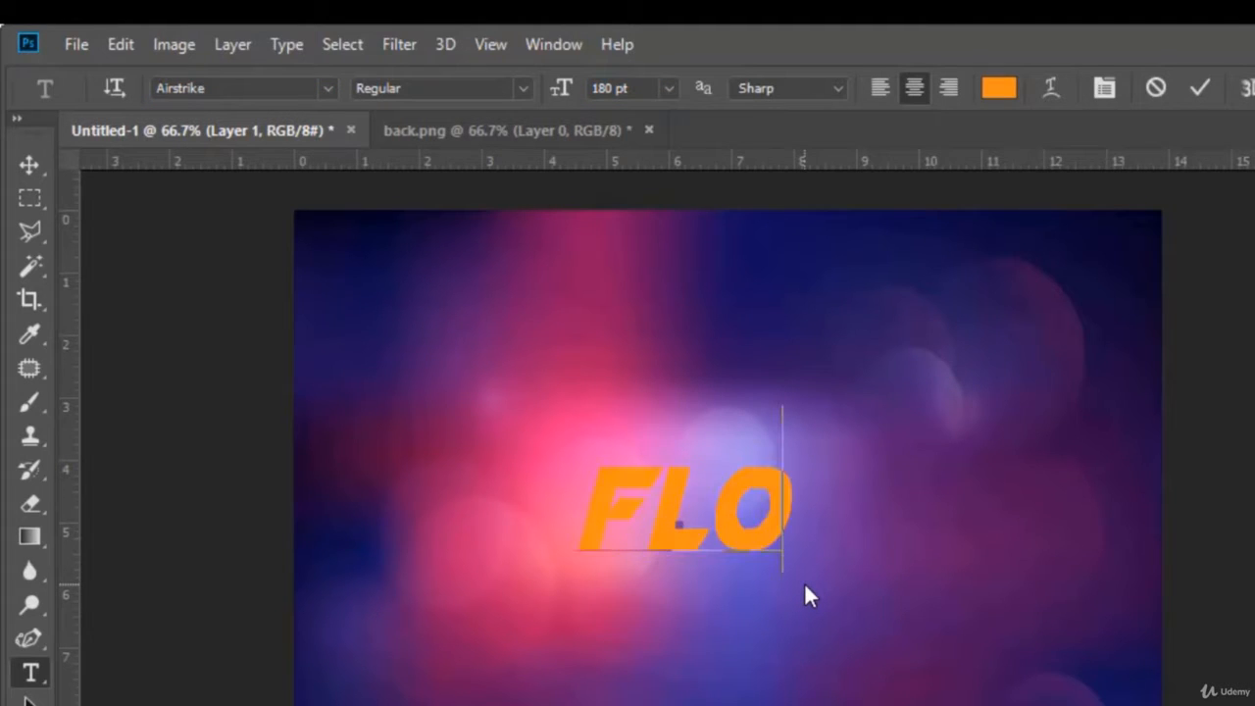
pyautogui.write('WER')
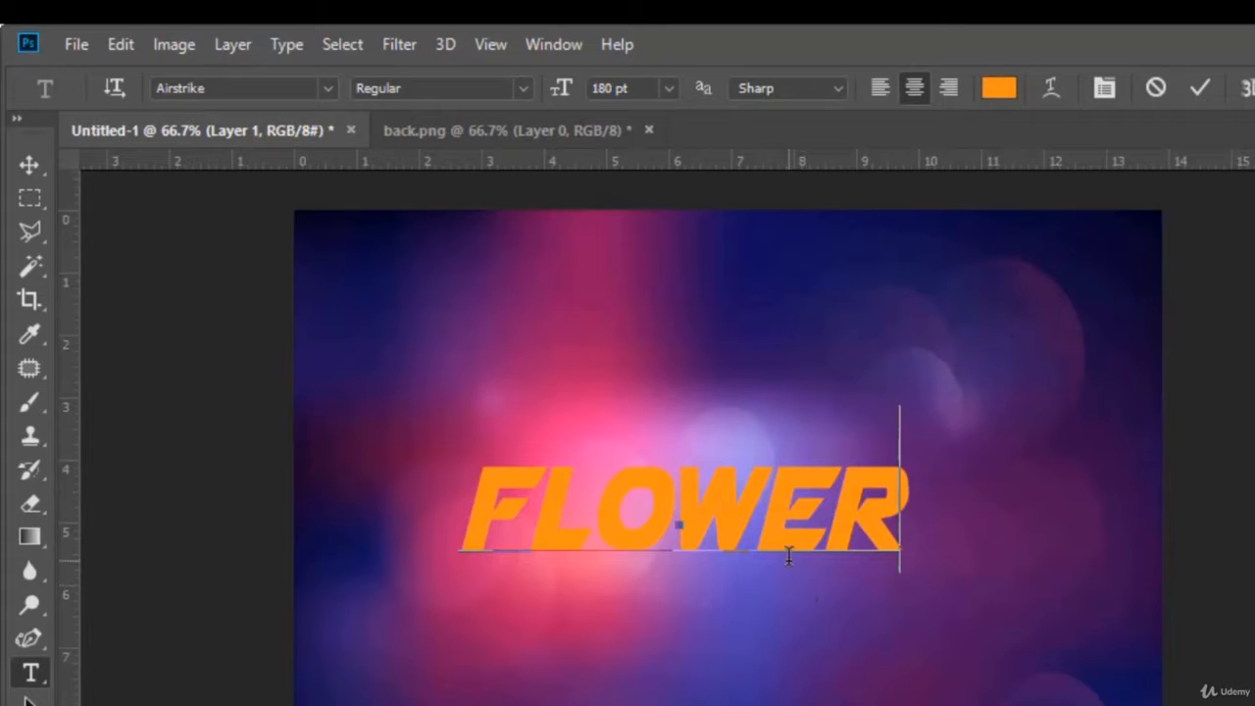
pyautogui.moveTo(775, 599); pyautogui.dragTo(825, 620)
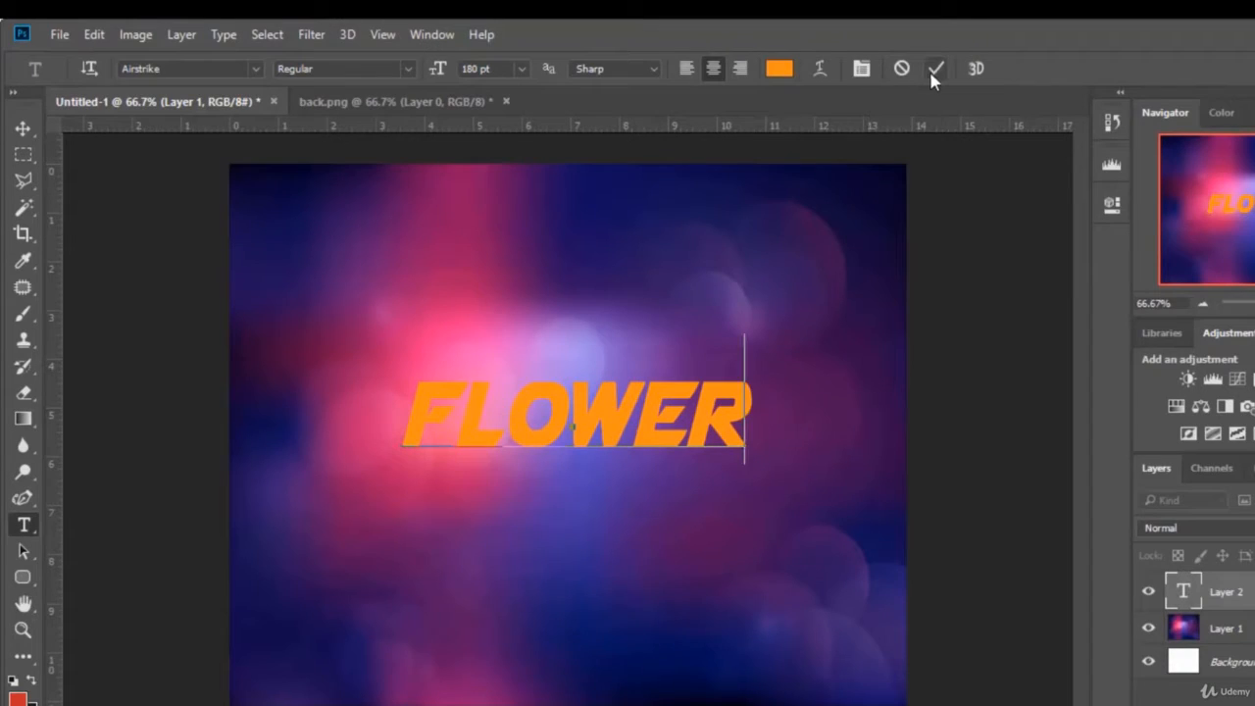
pyautogui.click(934, 71)
pyautogui.click(934, 71)
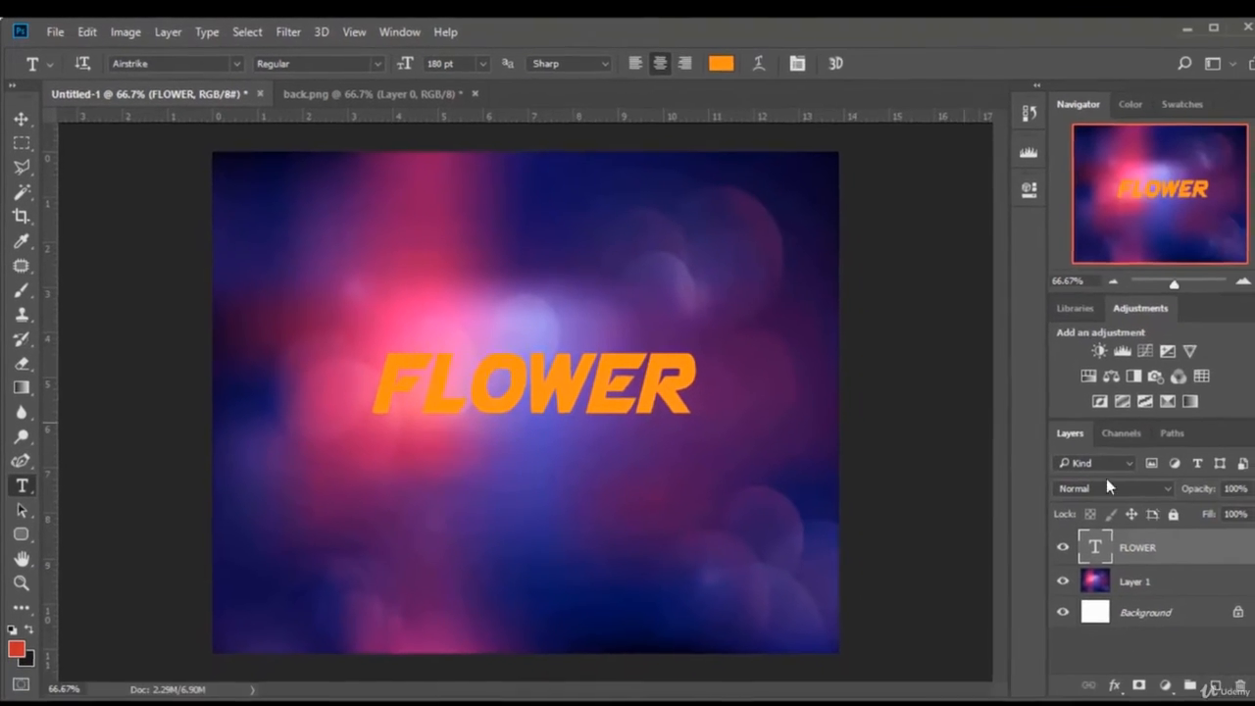
# Add a Stroke layer effect to the FLOWER text layer with a size of 4 px and white colour ffffff
pyautogui.rightClick(1231, 595)
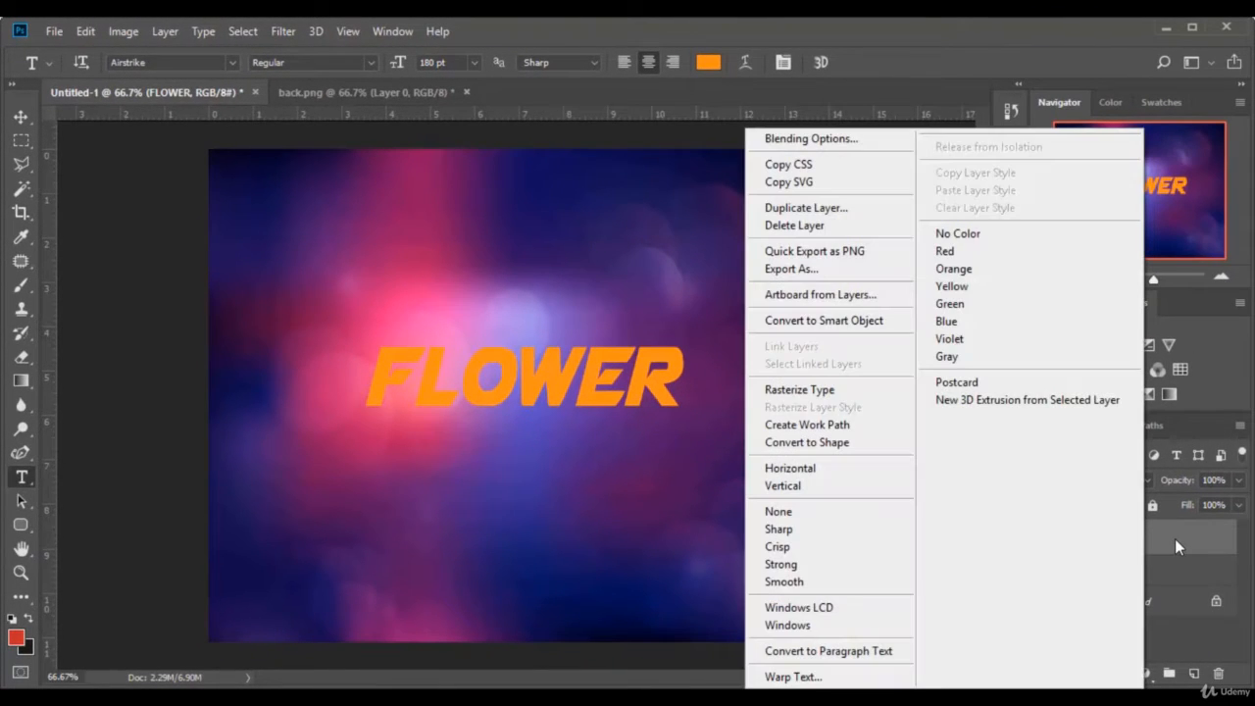
pyautogui.click(844, 145)
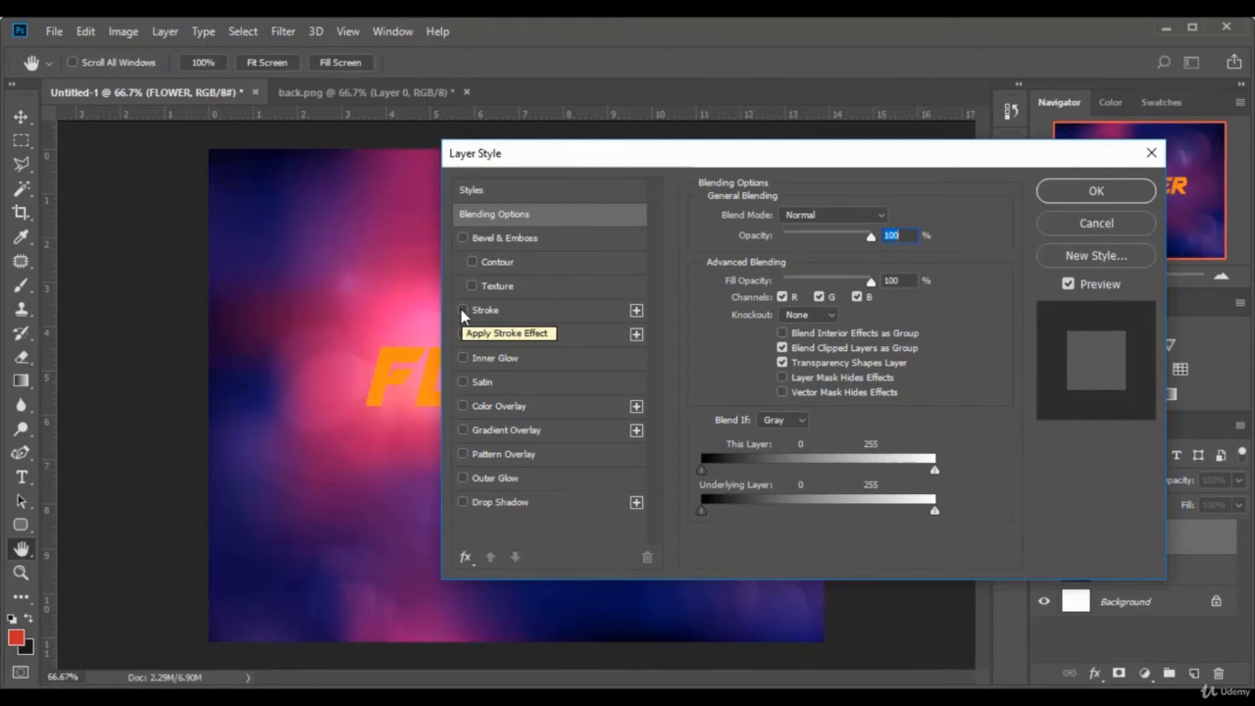
pyautogui.moveTo(521, 157); pyautogui.dragTo(783, 176)
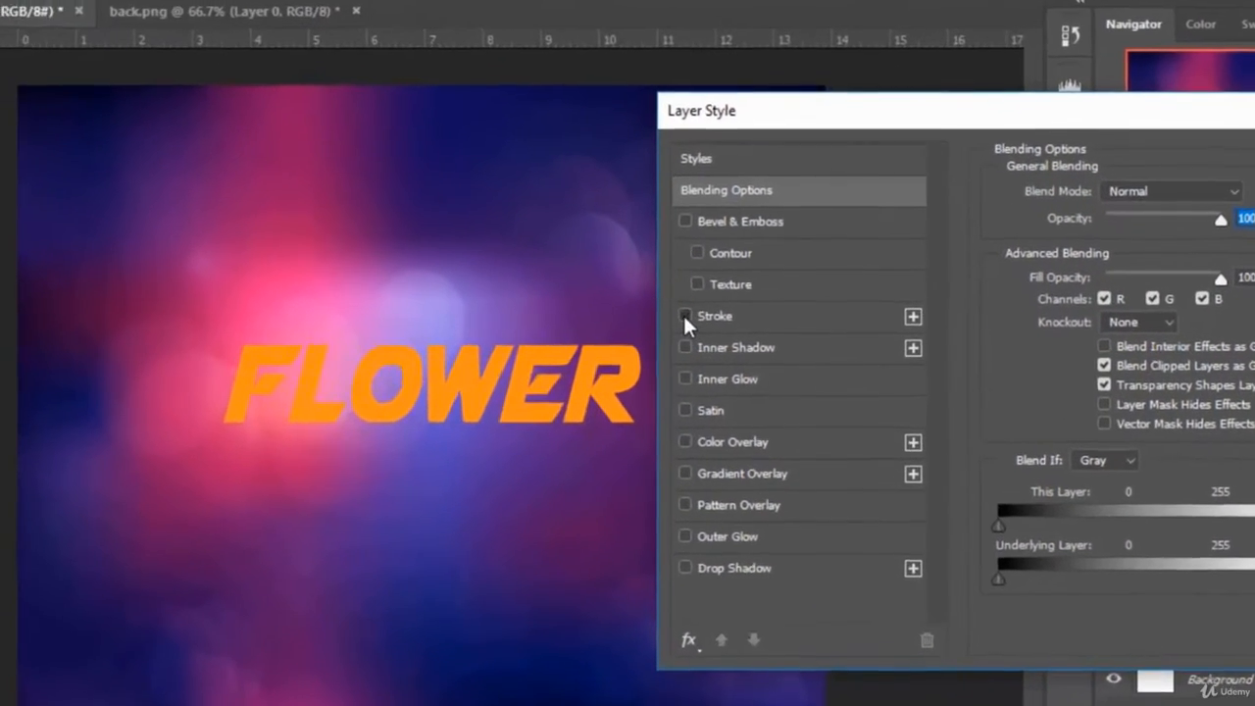
pyautogui.click(717, 324)
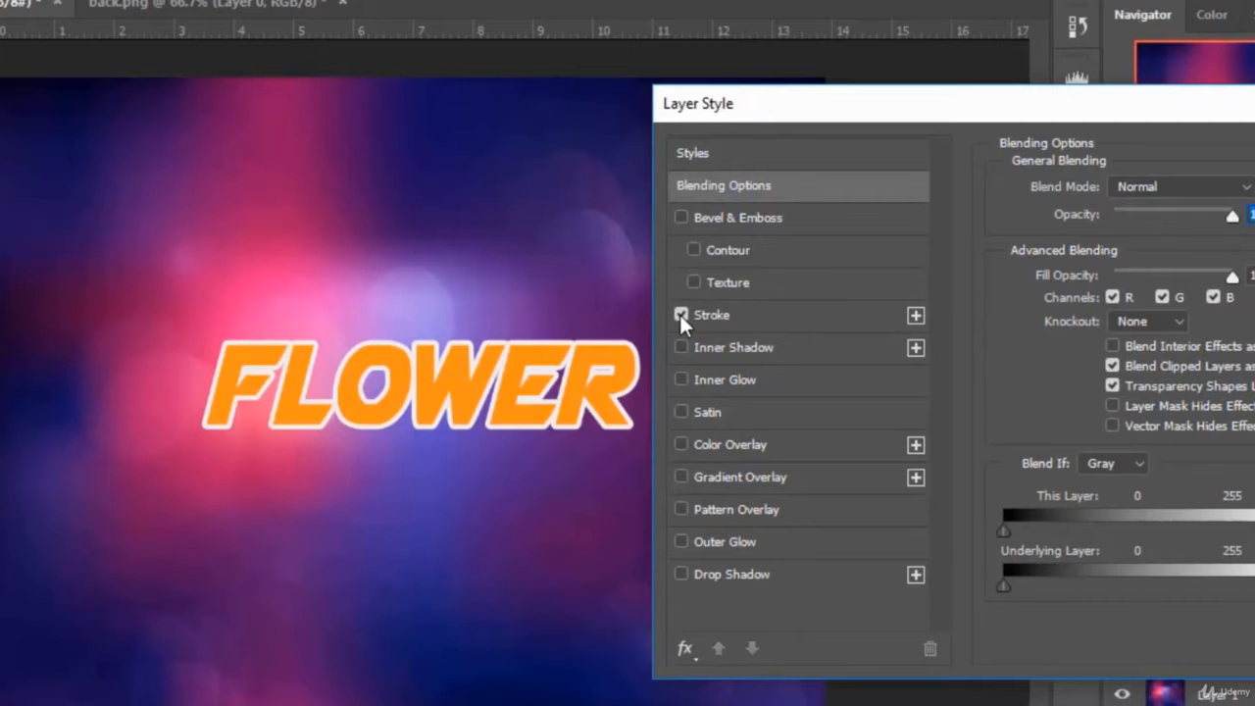
pyautogui.click(717, 315)
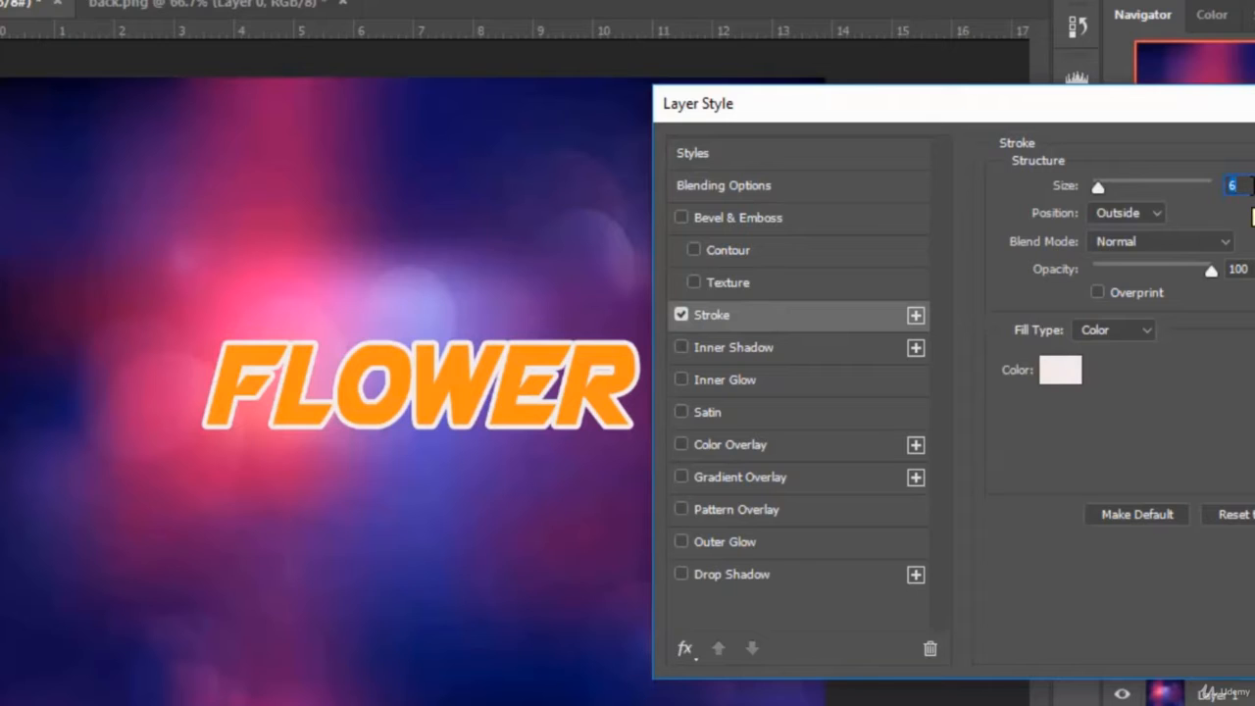
pyautogui.write('4')
pyautogui.click(1060, 372)
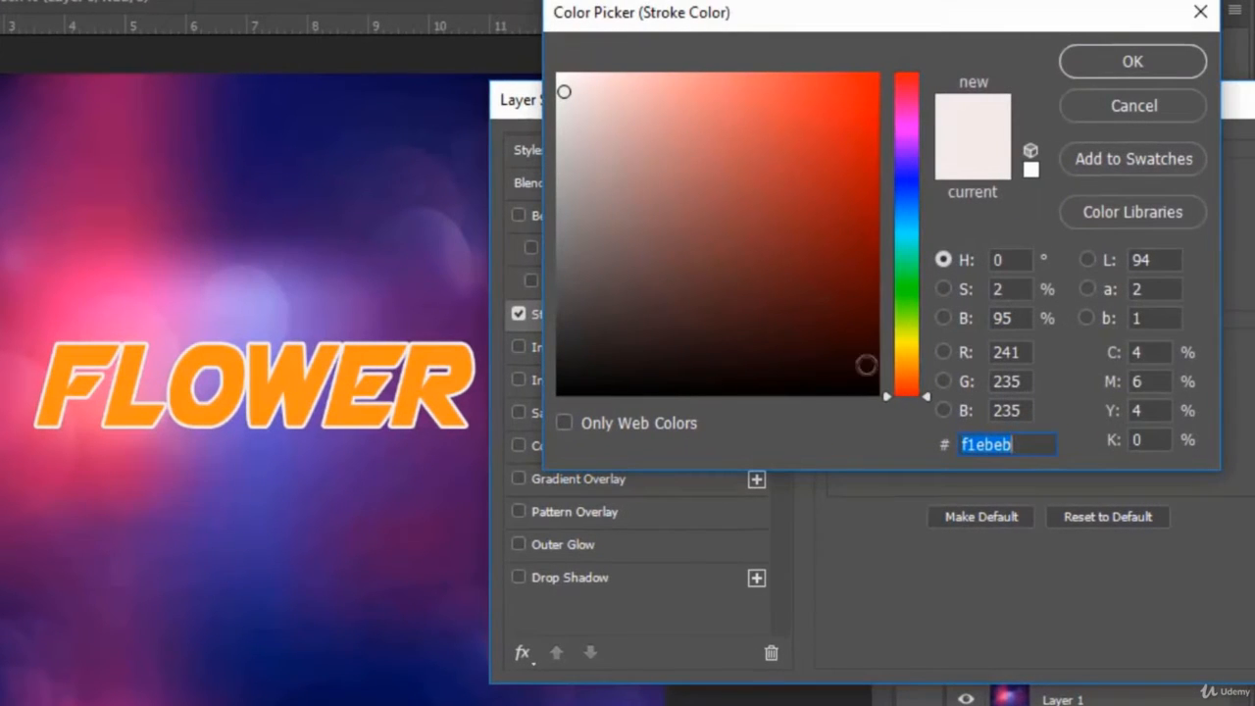
pyautogui.click(559, 76)
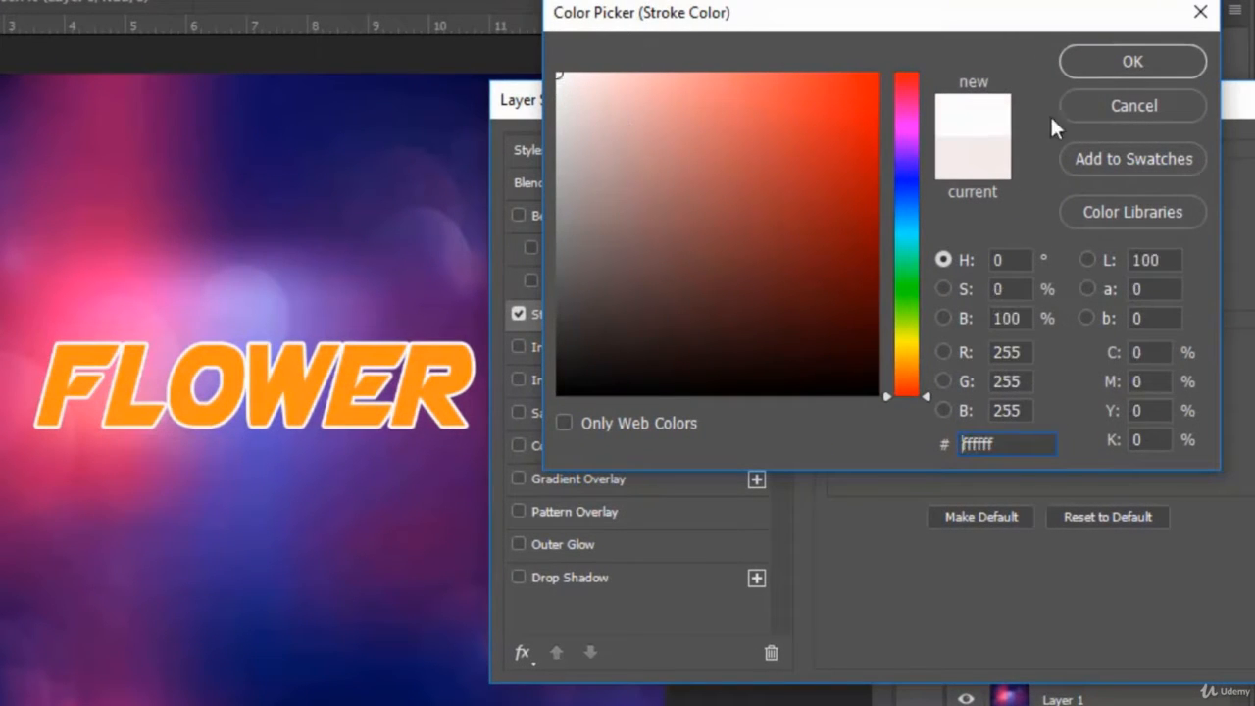
pyautogui.click(1148, 60)
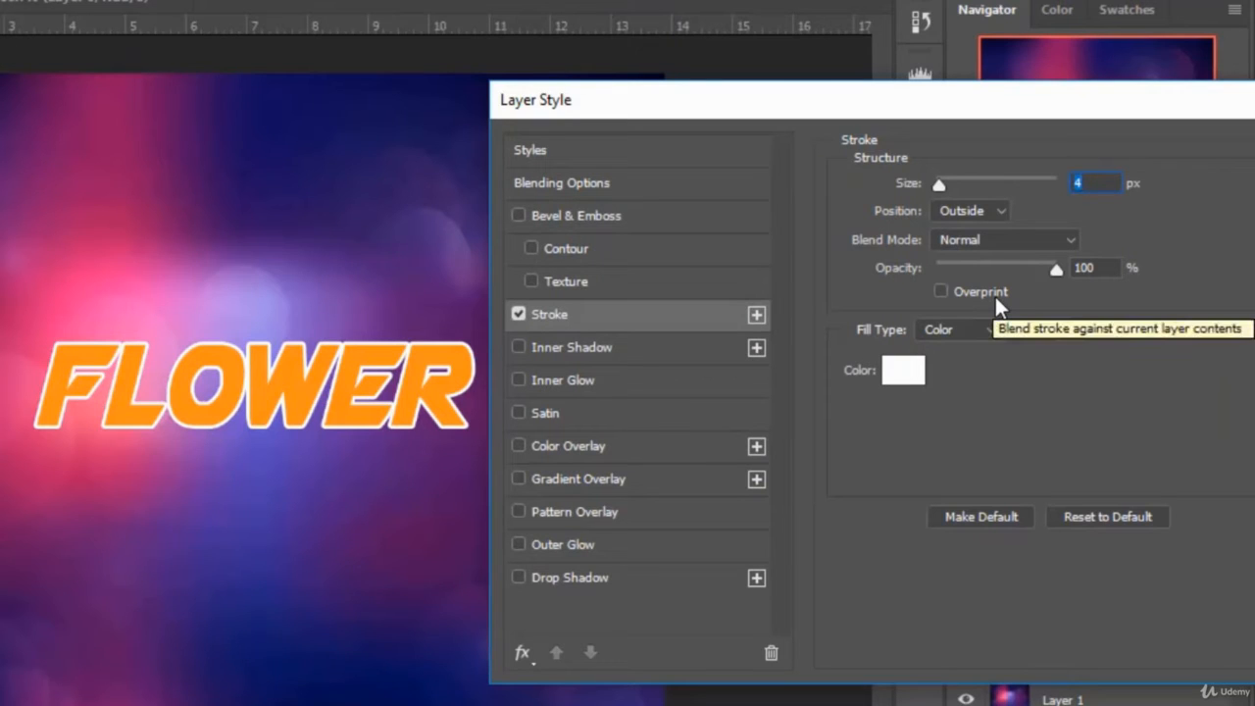
# Add an Inner Shadow to the FLOWER text with 44% opacity, 5 px distance, 3% choke and 13 px size
pyautogui.click(521, 347)
pyautogui.click(569, 347)
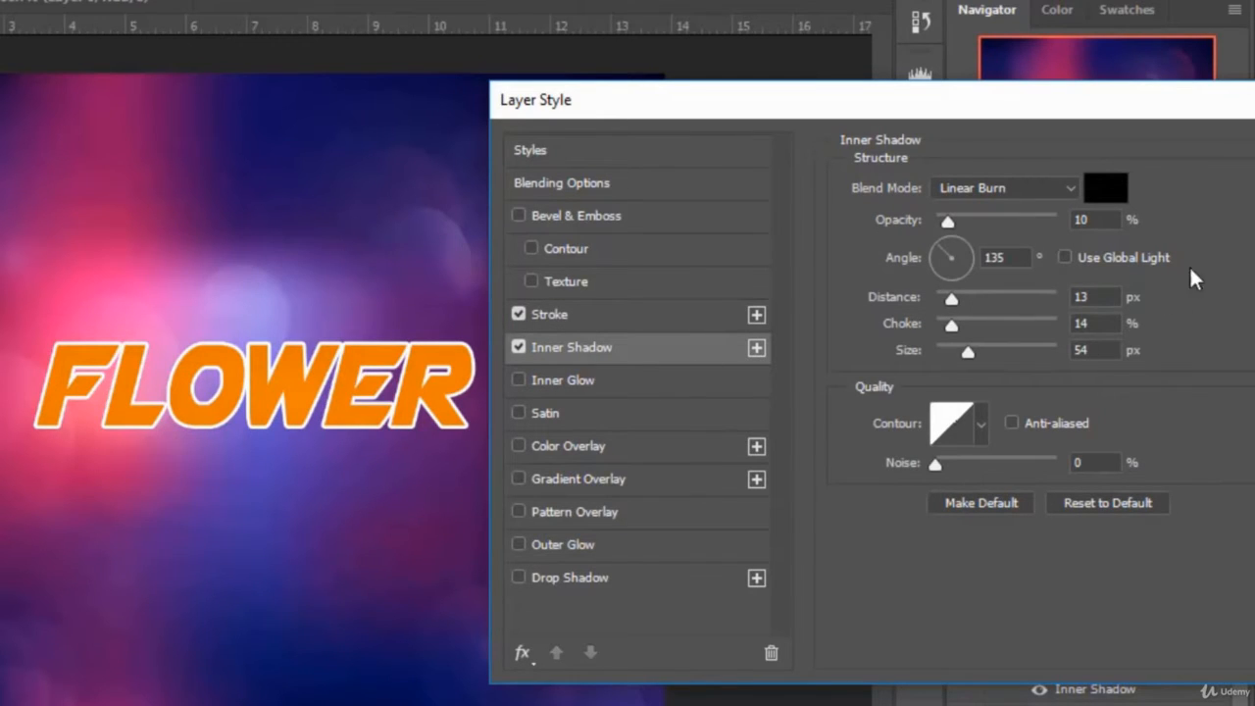
pyautogui.doubleClick(1102, 219)
pyautogui.write('44')
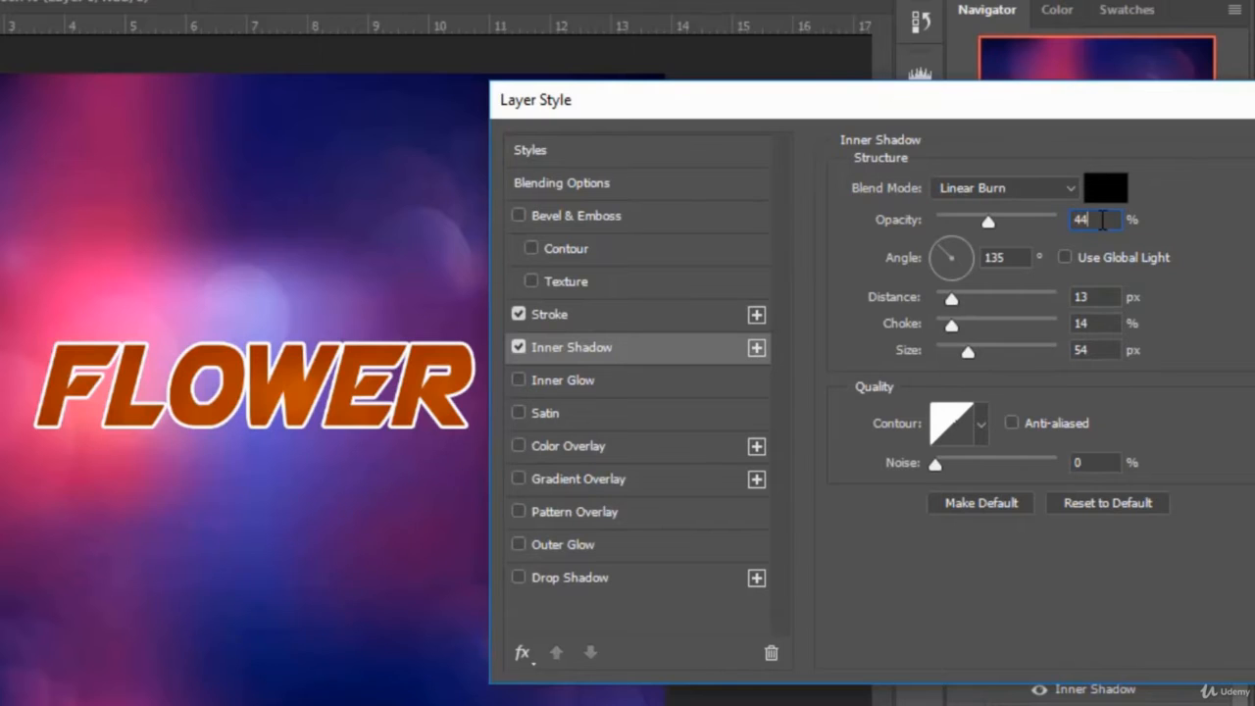
pyautogui.doubleClick(1101, 295)
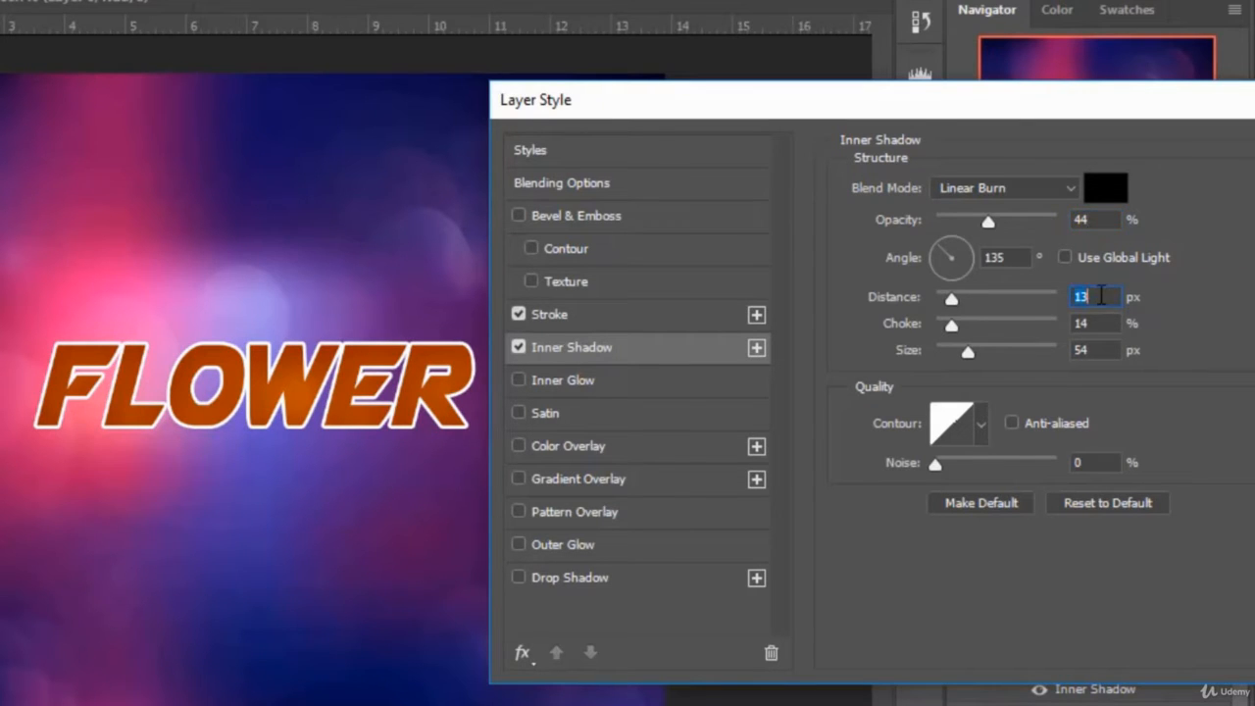
pyautogui.write('5')
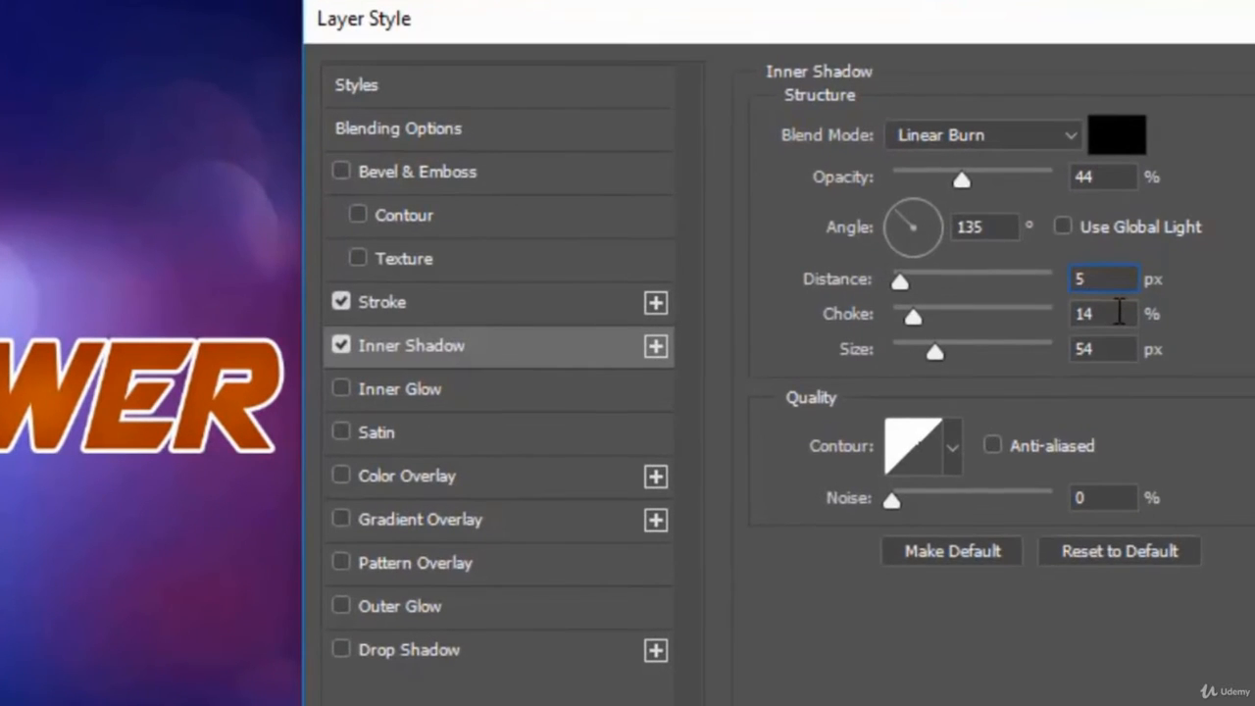
pyautogui.doubleClick(1105, 321)
pyautogui.write('3')
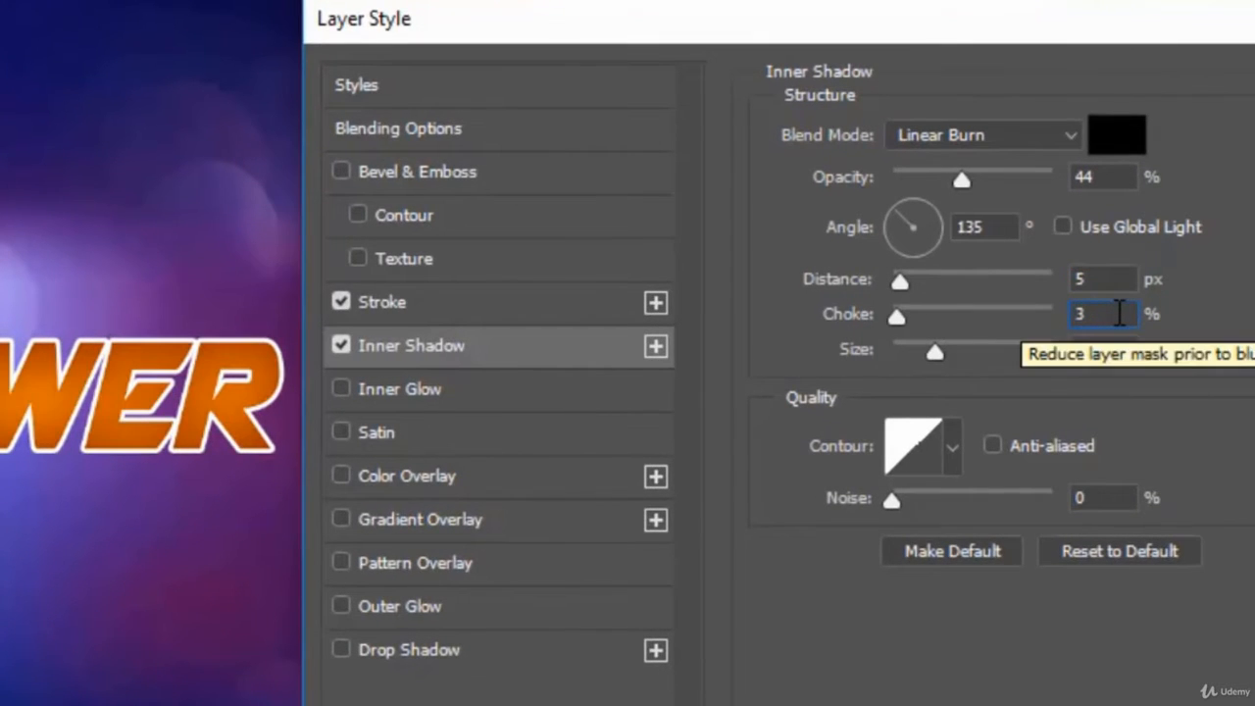
pyautogui.click(1115, 345)
pyautogui.write('13')
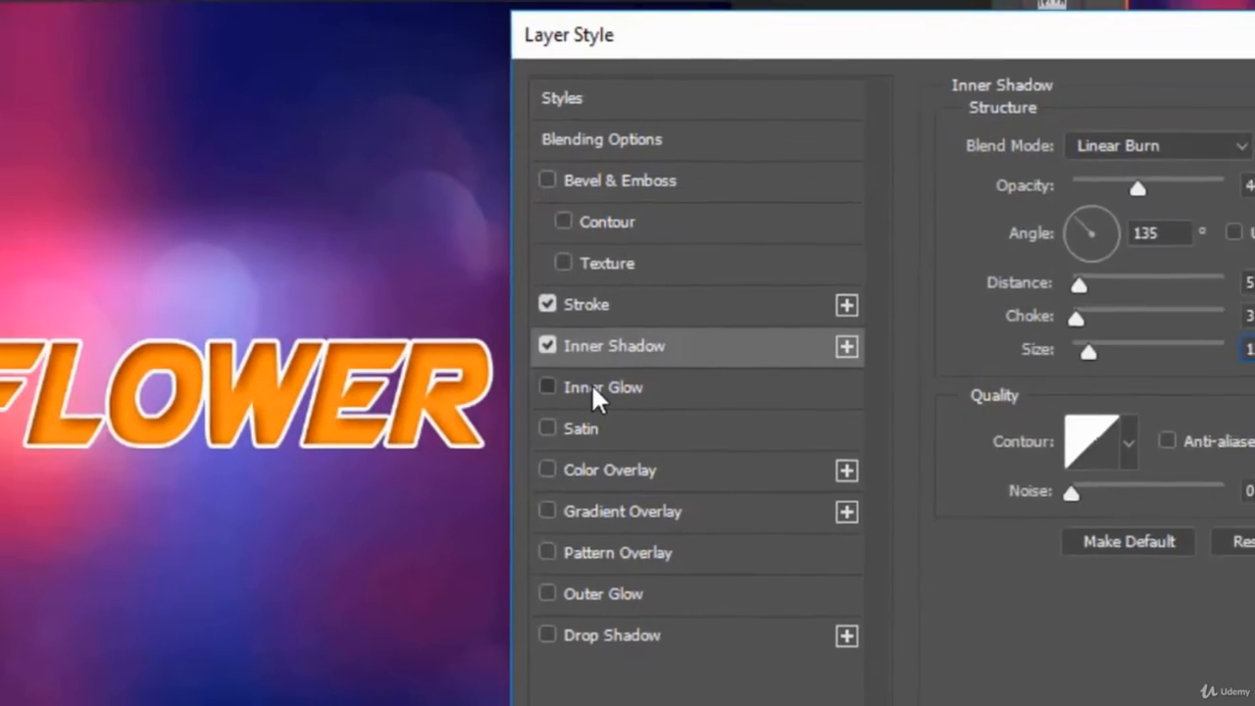
# Add an Inner Glow to the FLOWER text and set its glow colour to near-black 040404
pyautogui.click(828, 388)
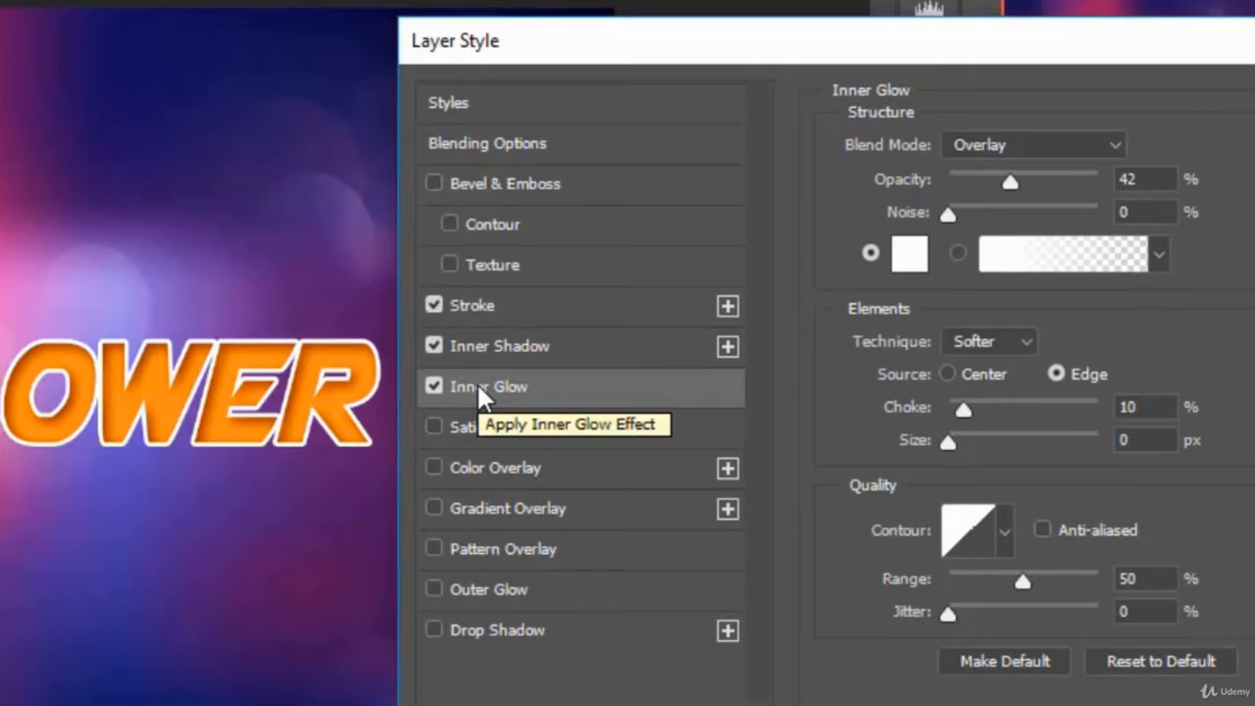
pyautogui.click(909, 254)
pyautogui.click(488, 400)
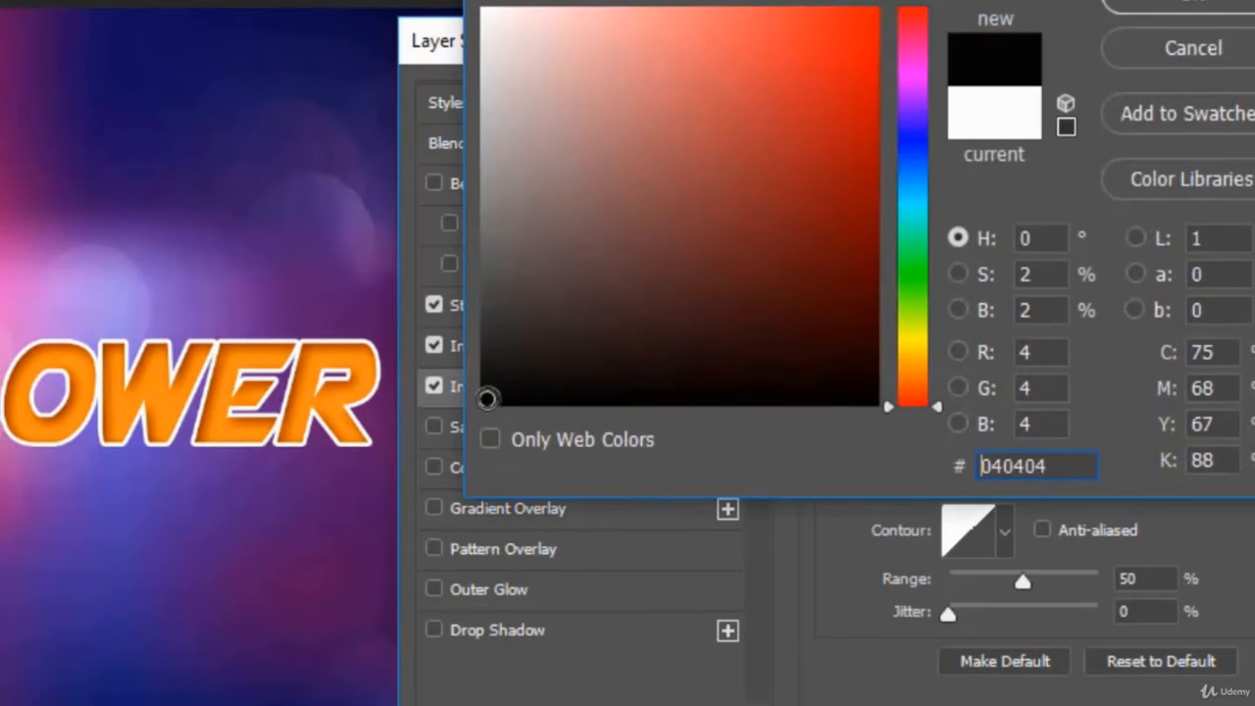
pyautogui.click(1194, 6)
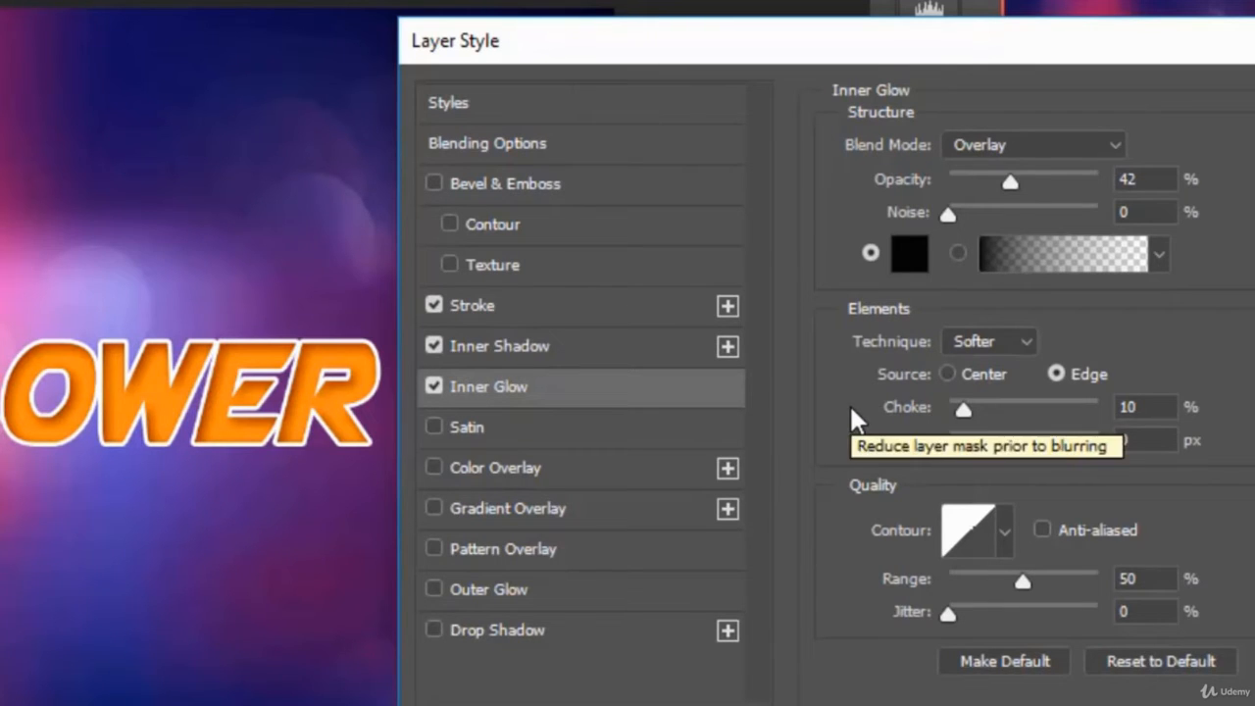
# Add a Gradient Overlay to the FLOWER text with Linear style and a 90° angle
pyautogui.click(497, 510)
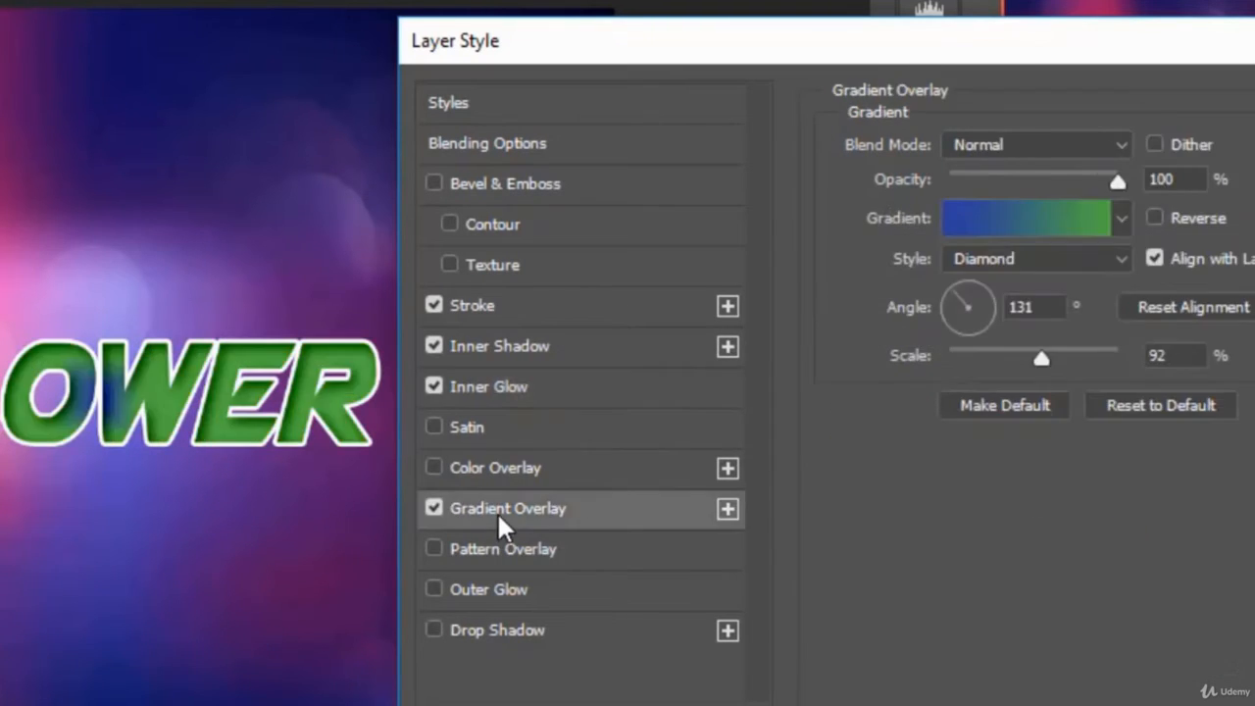
pyautogui.click(1067, 261)
pyautogui.click(1030, 262)
pyautogui.click(1024, 265)
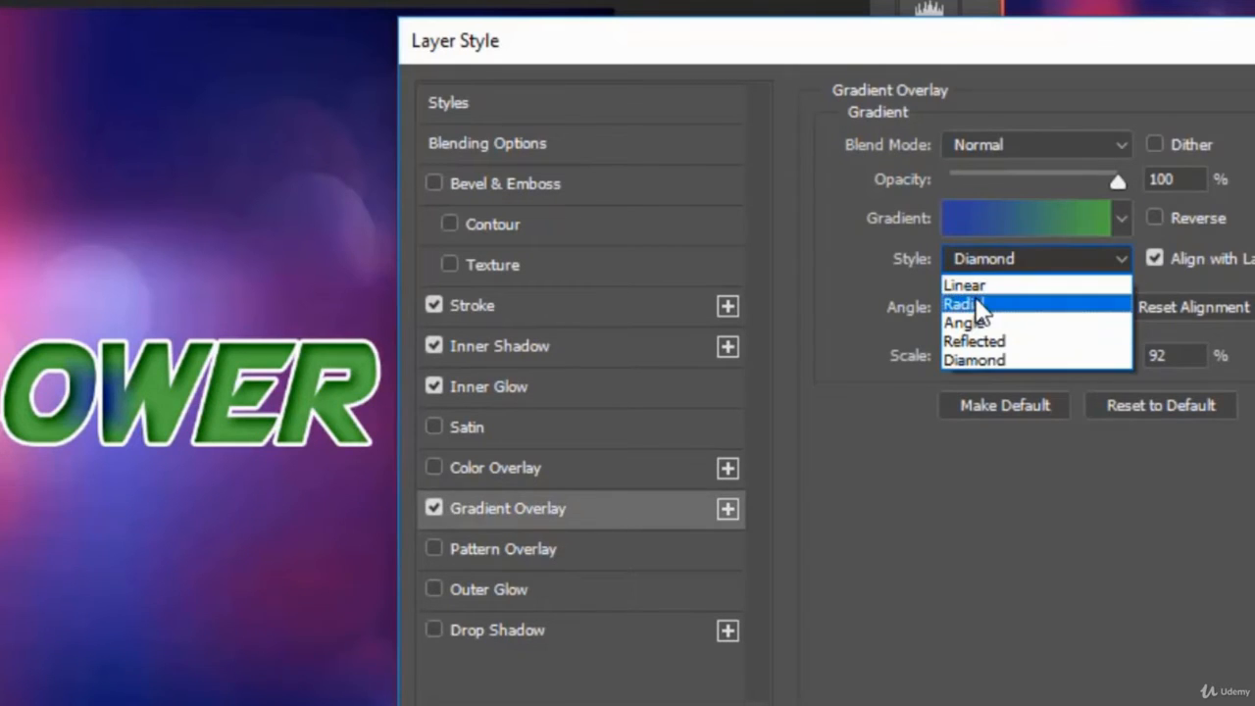
pyautogui.click(1010, 285)
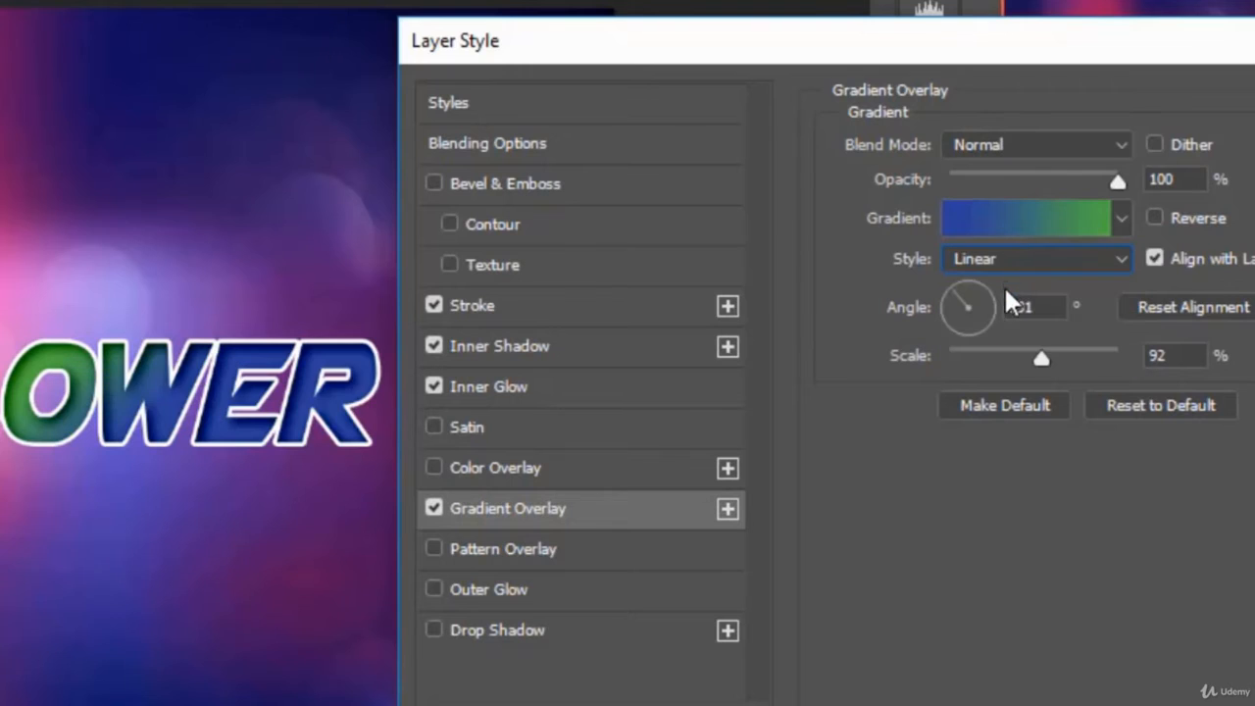
pyautogui.click(965, 287)
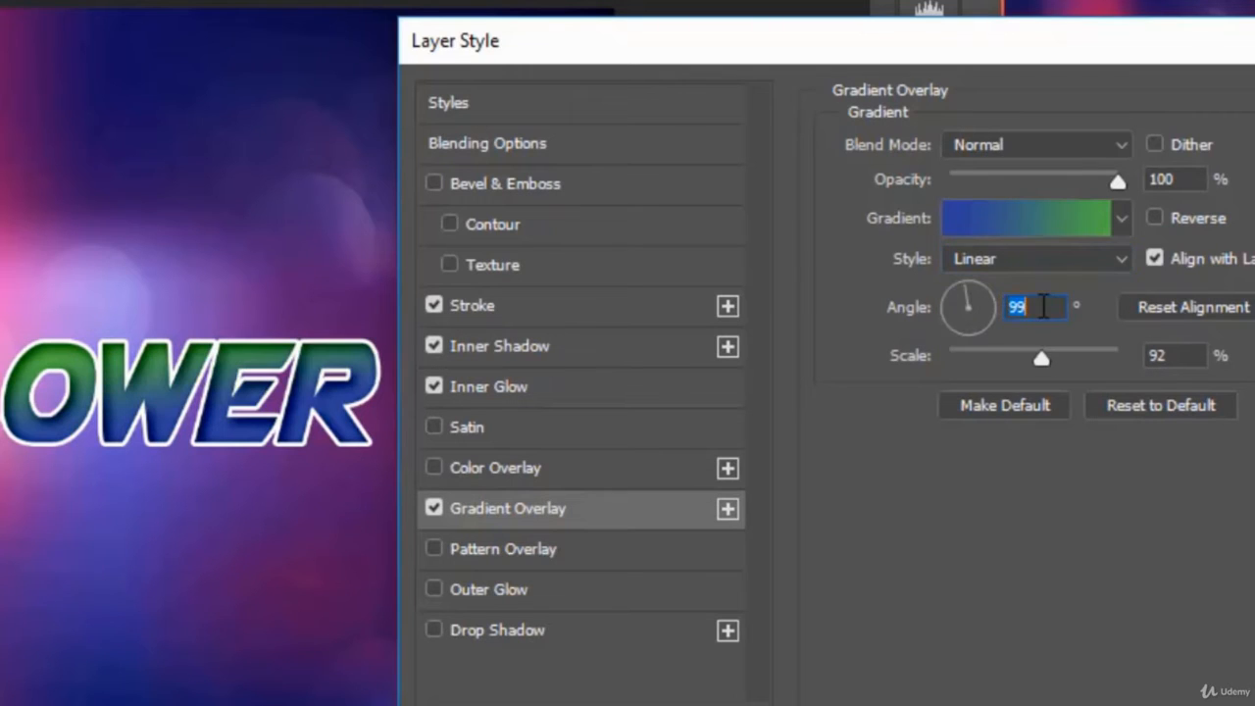
pyautogui.write('90')
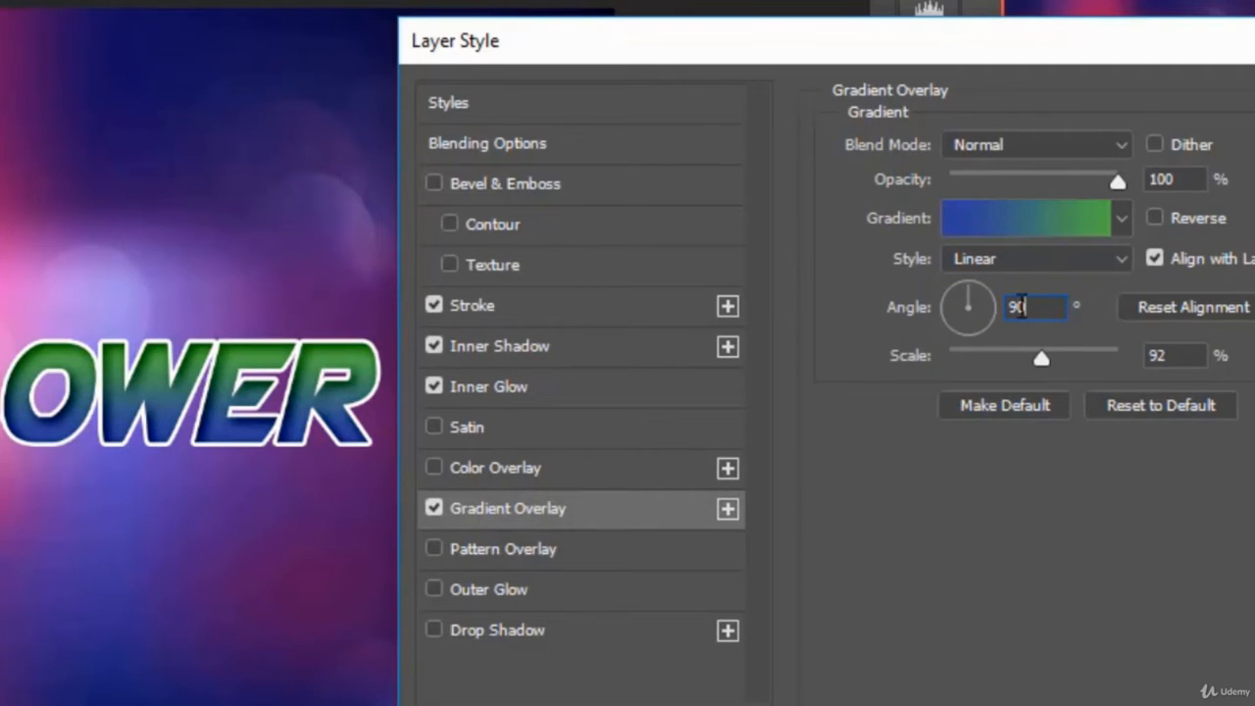
# Move the overlay gradient's blue stop to 0% and recolour it dark purple with hue 264°, saturation 95% and brightness 54%
pyautogui.click(1029, 218)
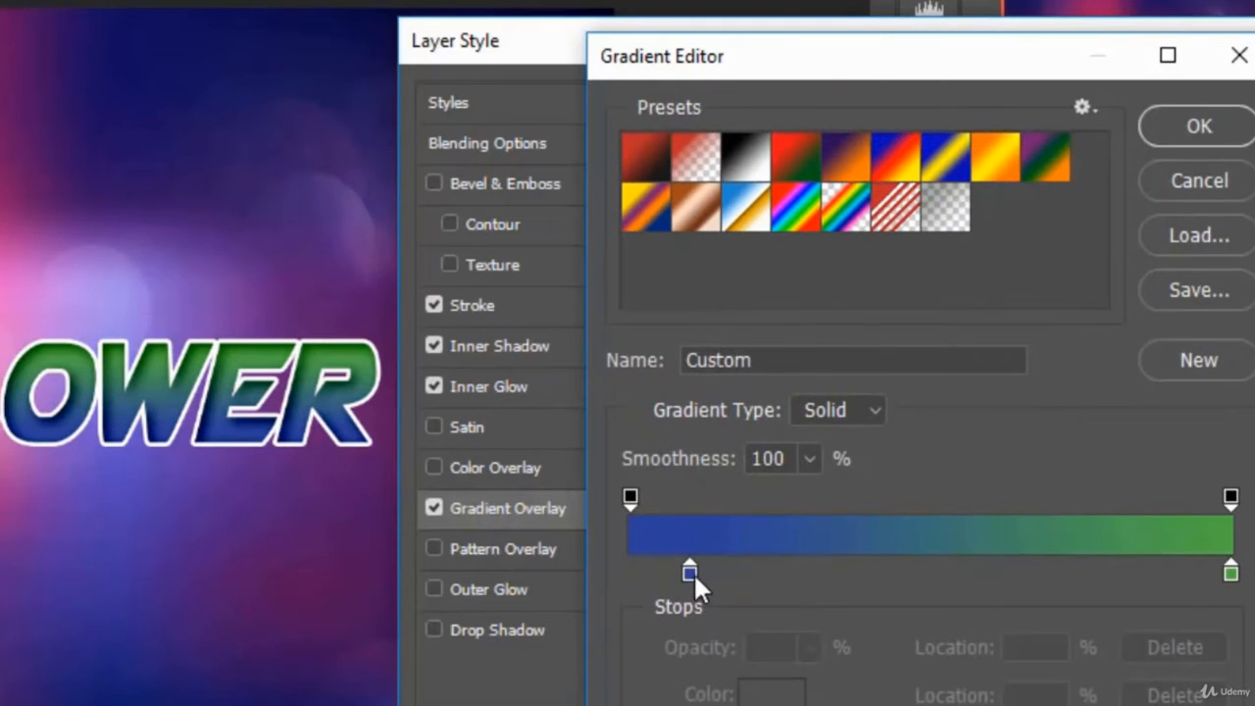
pyautogui.moveTo(690, 573); pyautogui.dragTo(622, 574)
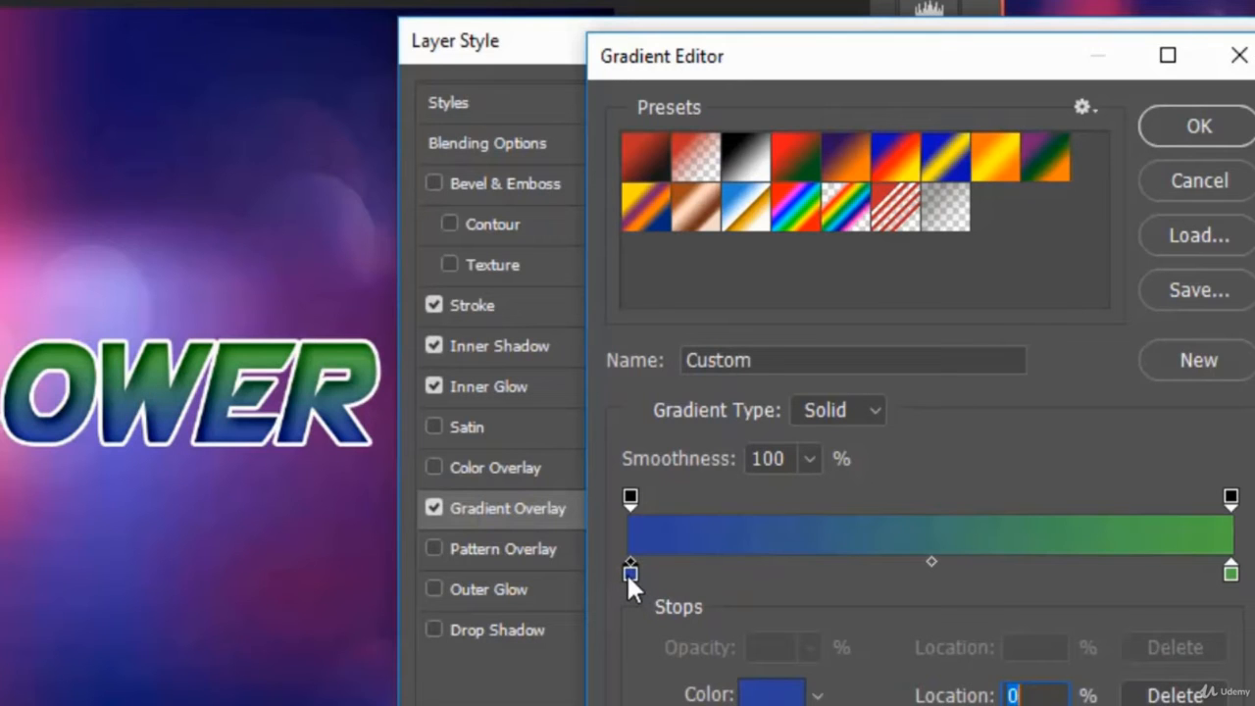
pyautogui.click(776, 698)
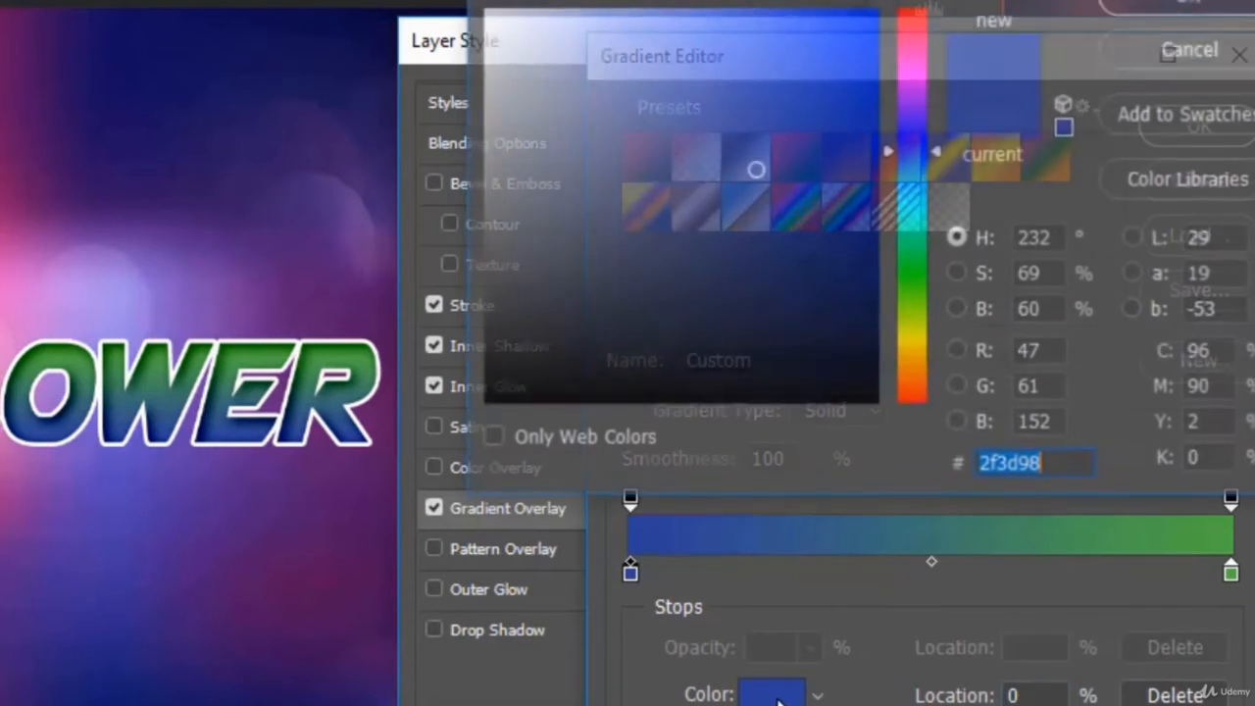
pyautogui.click(910, 116)
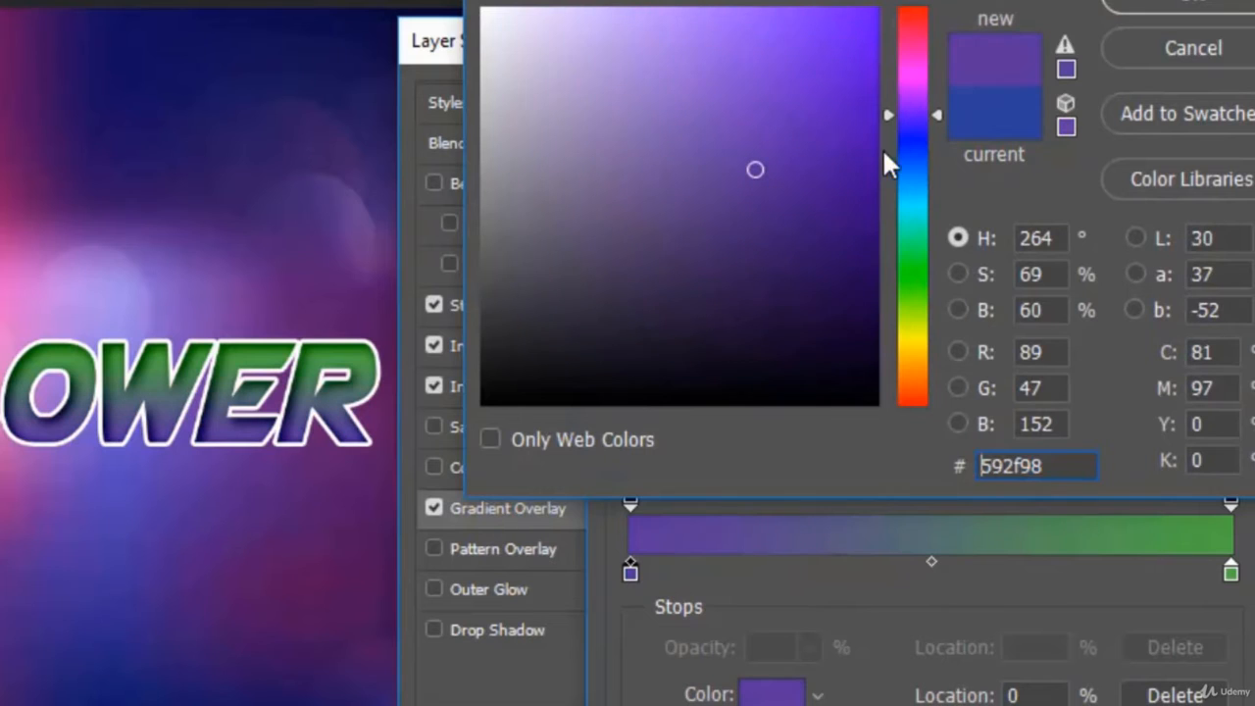
pyautogui.click(856, 189)
pyautogui.click(1160, 10)
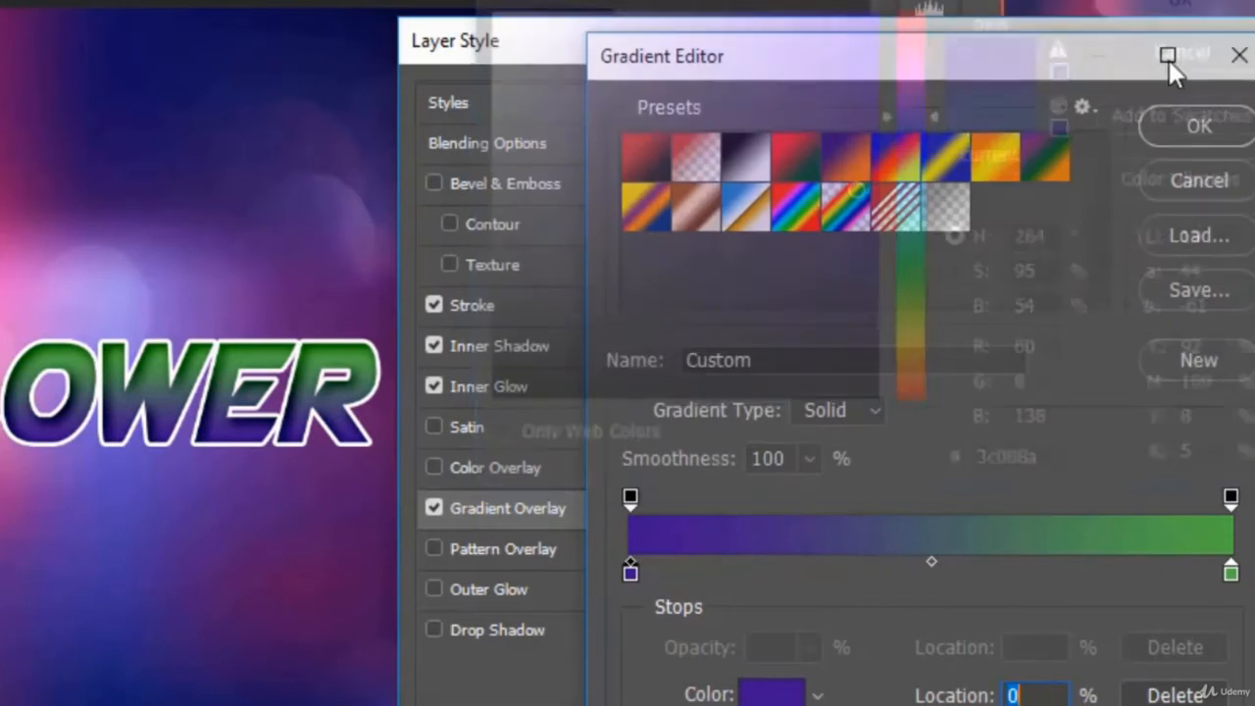
# Recolour the gradient's green end stop to bright violet a61fde and apply the layer style to the FLOWER text
pyautogui.click(1230, 574)
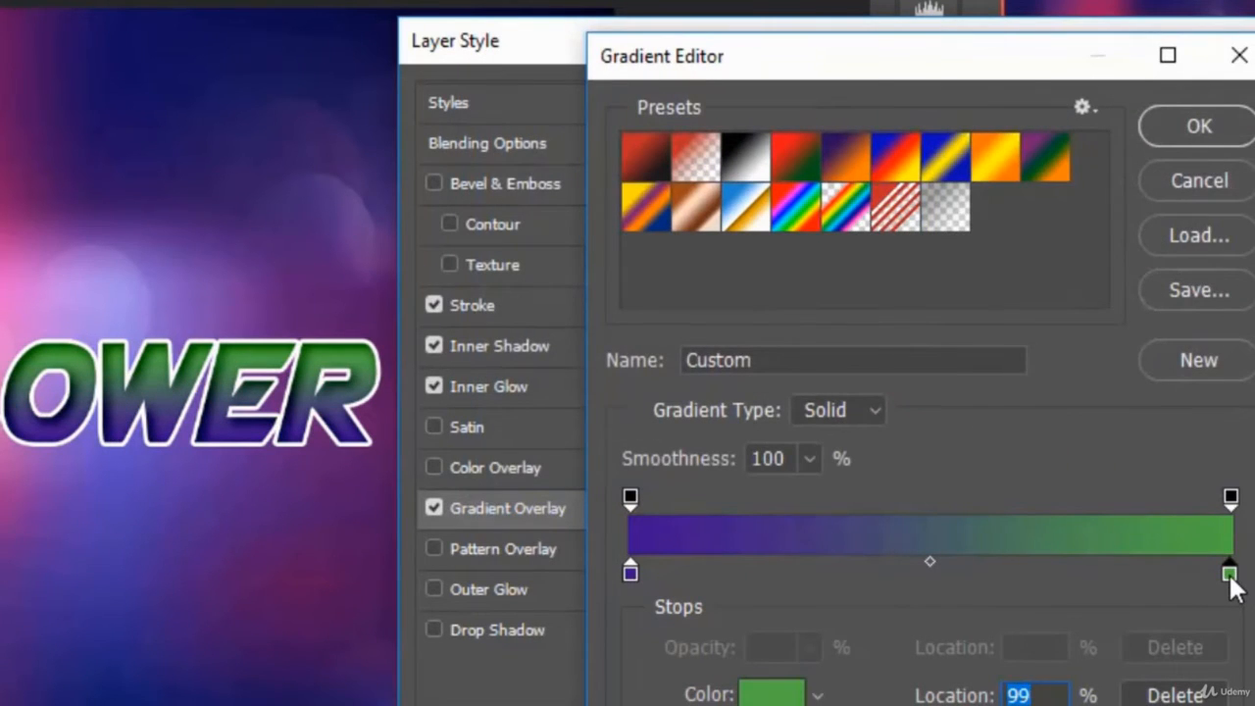
pyautogui.doubleClick(1231, 574)
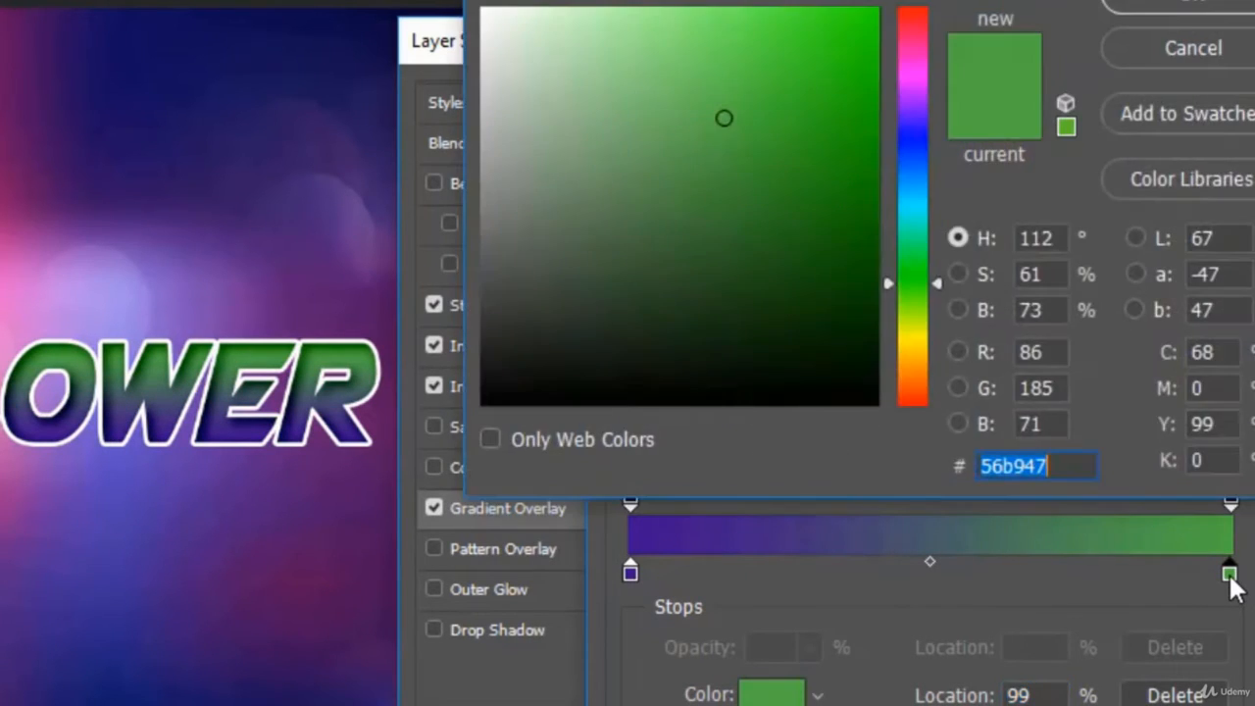
pyautogui.click(915, 106)
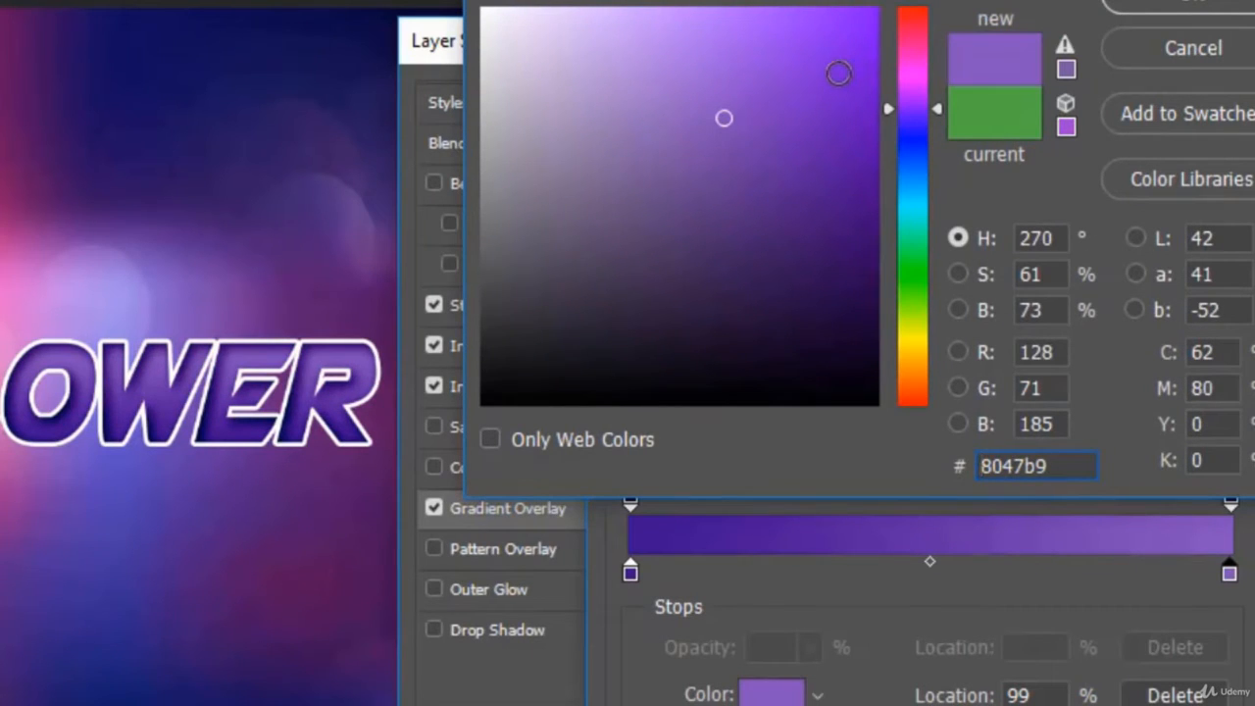
pyautogui.click(822, 59)
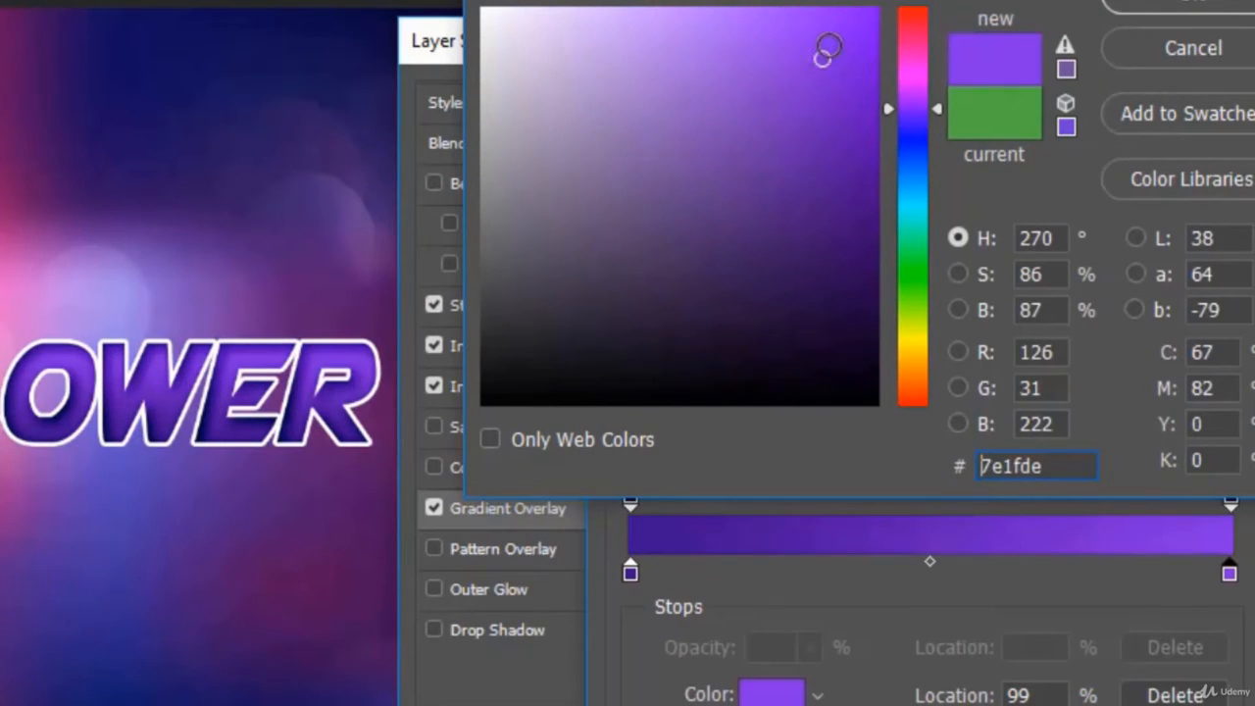
pyautogui.click(913, 94)
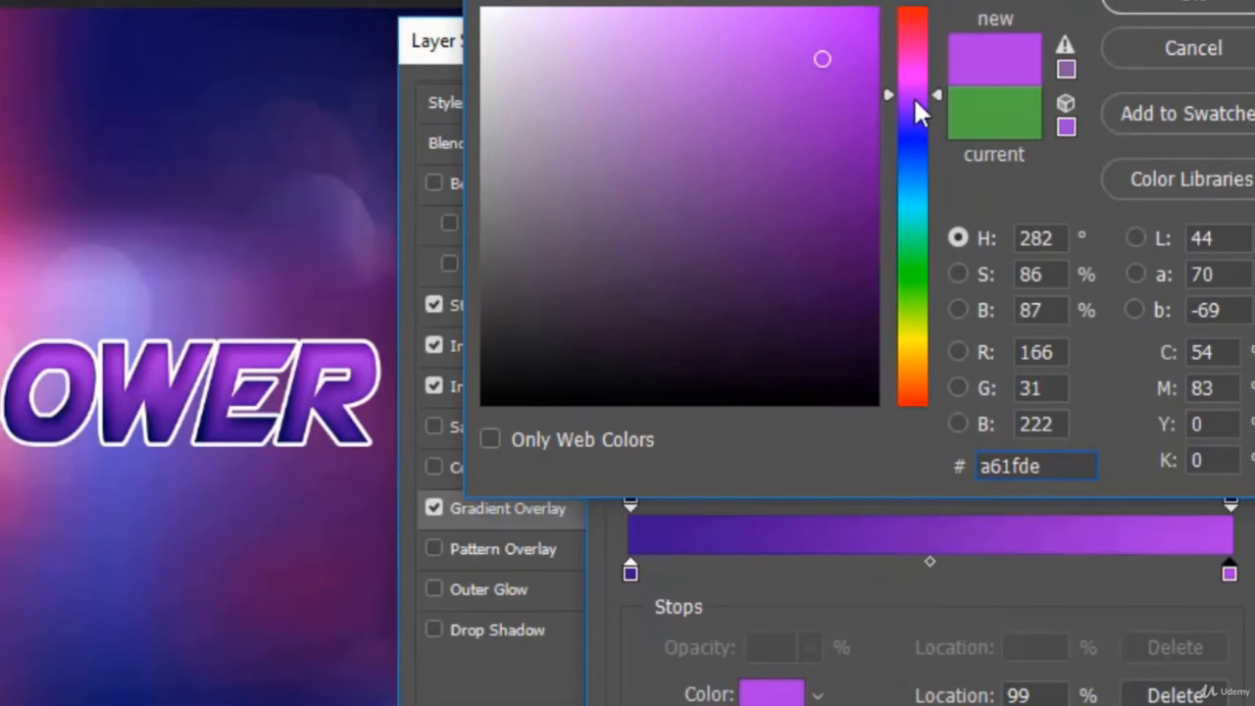
pyautogui.click(1157, 6)
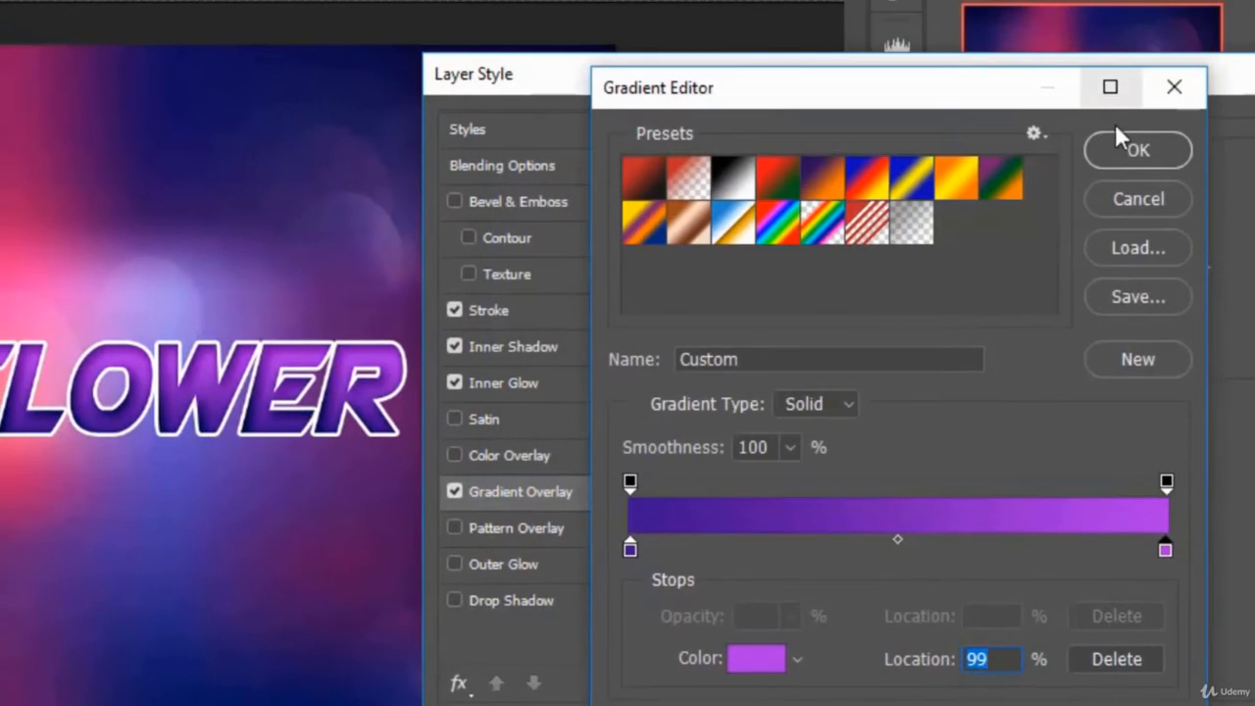
pyautogui.click(1138, 150)
pyautogui.moveTo(1100, 87); pyautogui.dragTo(780, 123)
pyautogui.click(1142, 165)
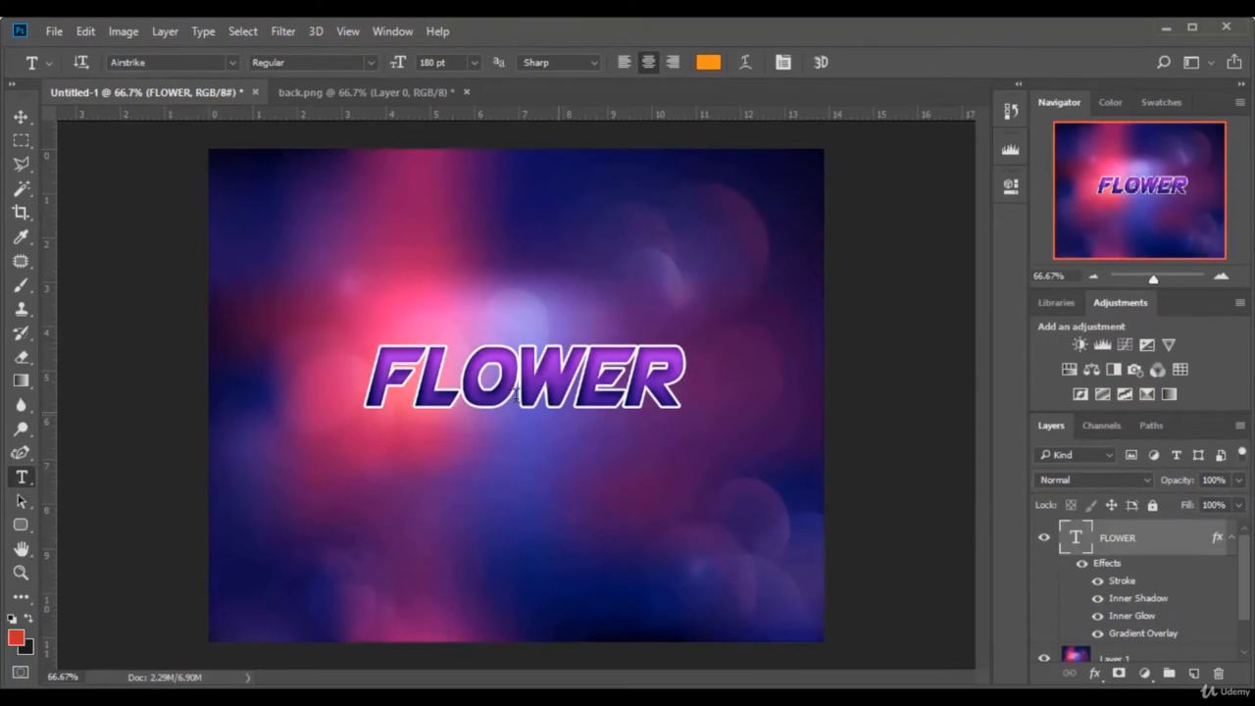
# Enable transform controls and enlarge the FLOWER text to about 140% width and 159% height
pyautogui.click(1068, 276)
pyautogui.write('100')
pyautogui.press('Return')
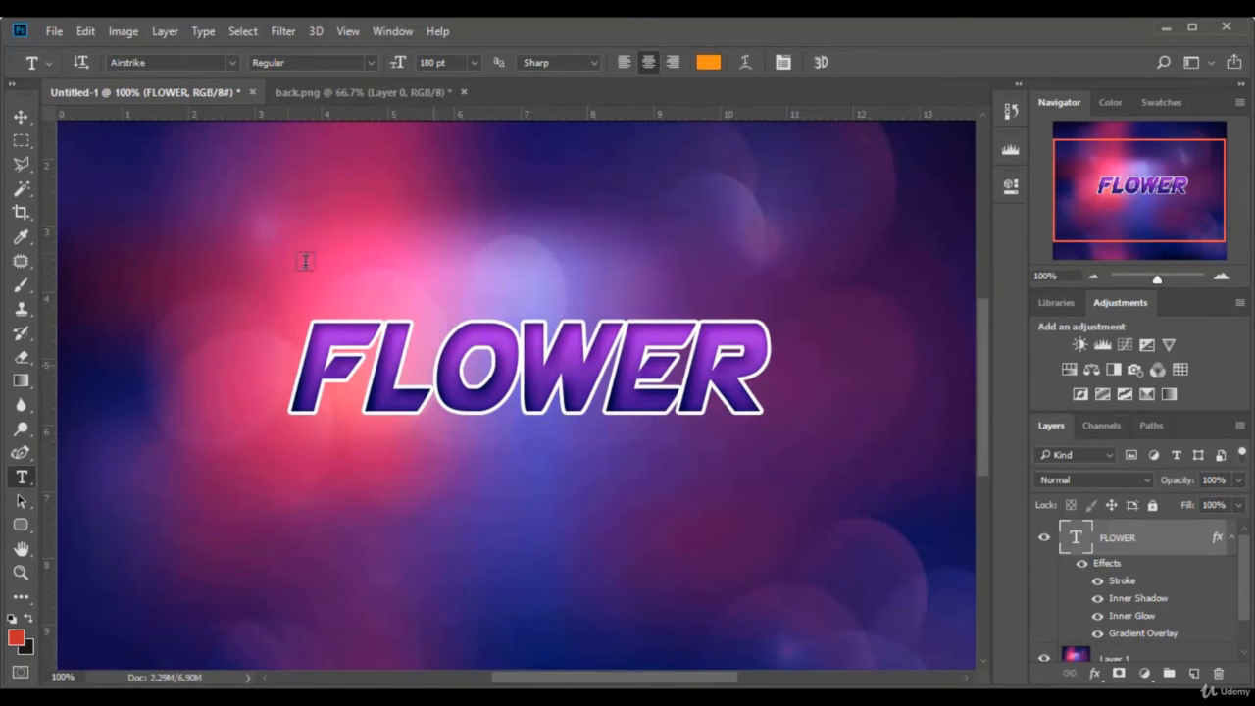
pyautogui.click(20, 118)
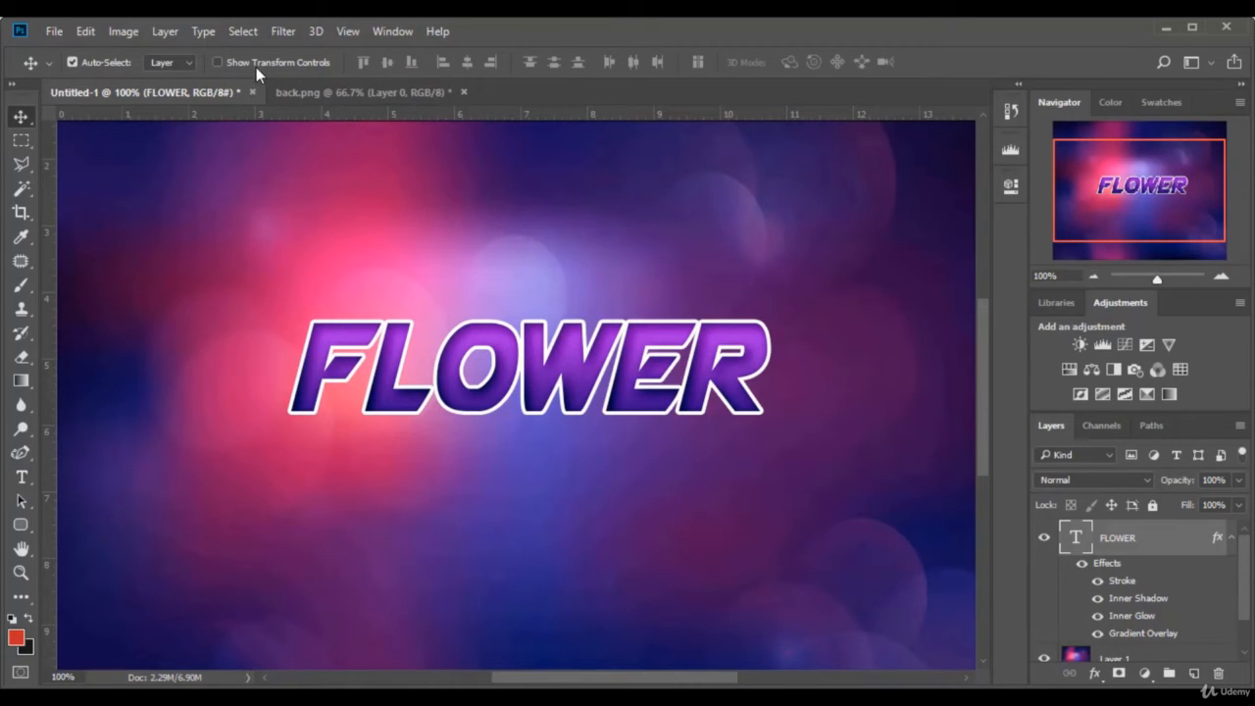
pyautogui.click(218, 62)
pyautogui.moveTo(292, 412); pyautogui.dragTo(242, 453)
pyautogui.moveTo(720, 319); pyautogui.dragTo(853, 249)
pyautogui.moveTo(241, 470); pyautogui.dragTo(180, 490)
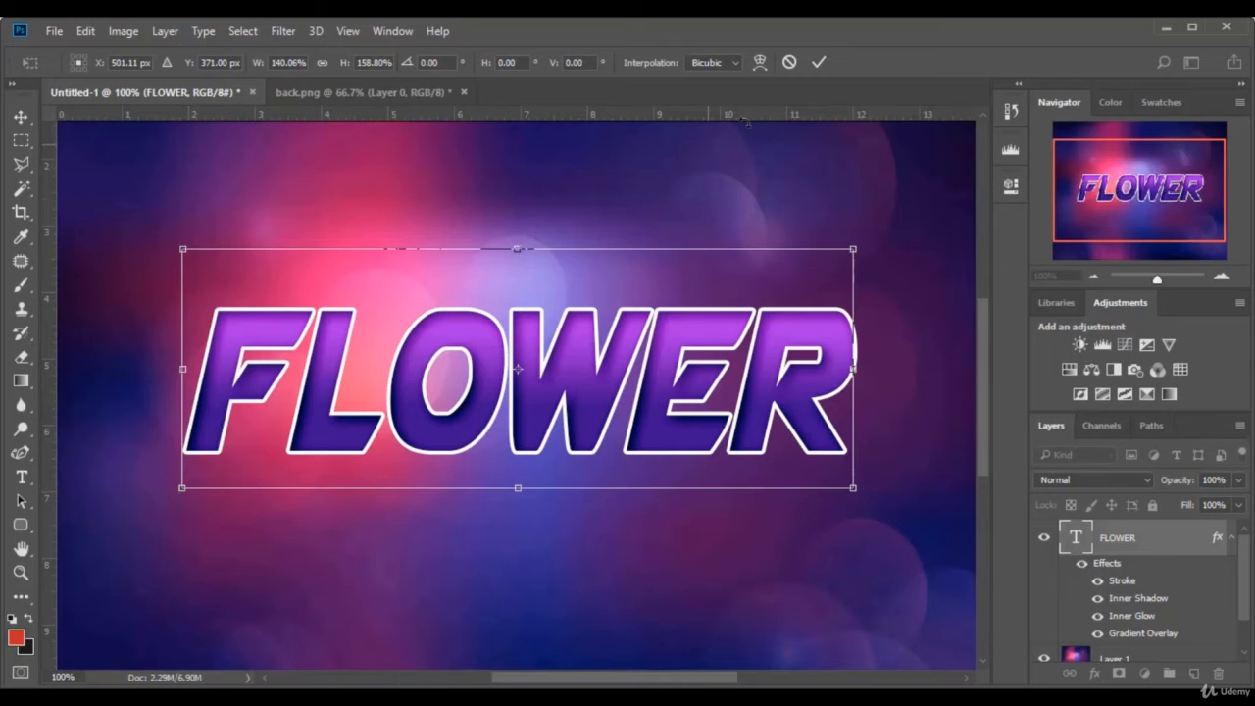
pyautogui.click(818, 62)
# Duplicate the FLOWER text layer as FLOWER copy
pyautogui.scroll(-1, 665, 407)
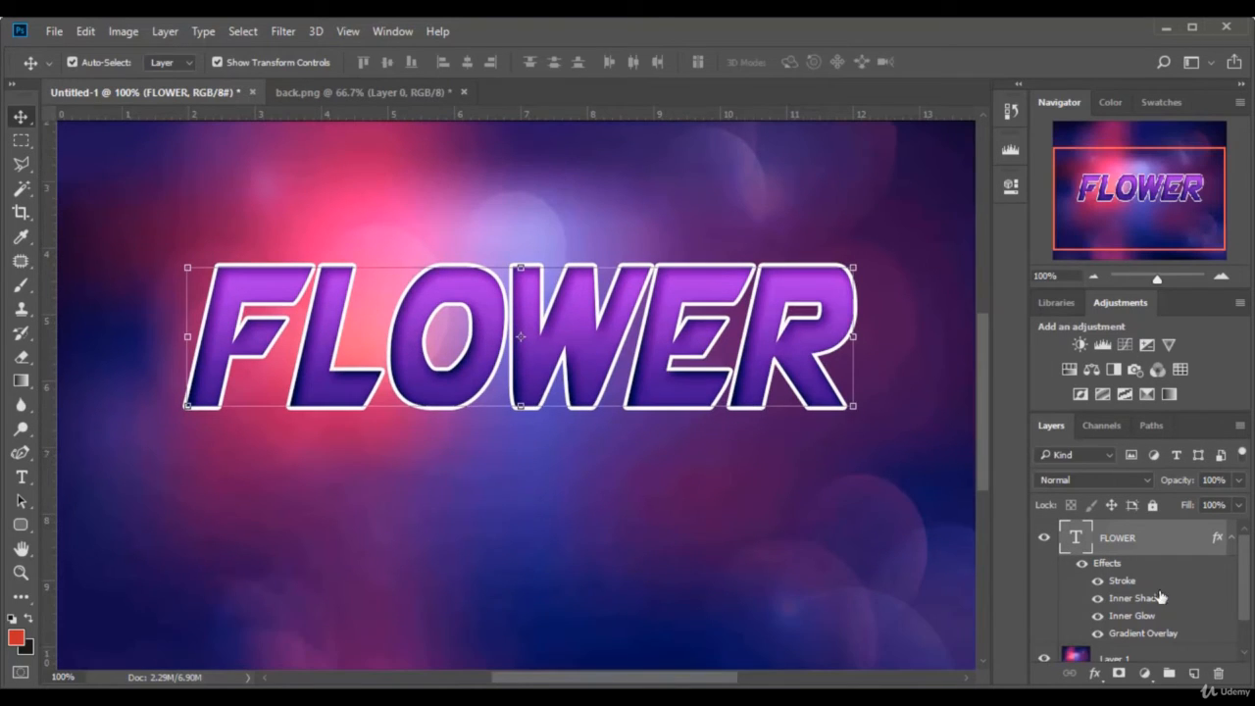
pyautogui.click(1231, 538)
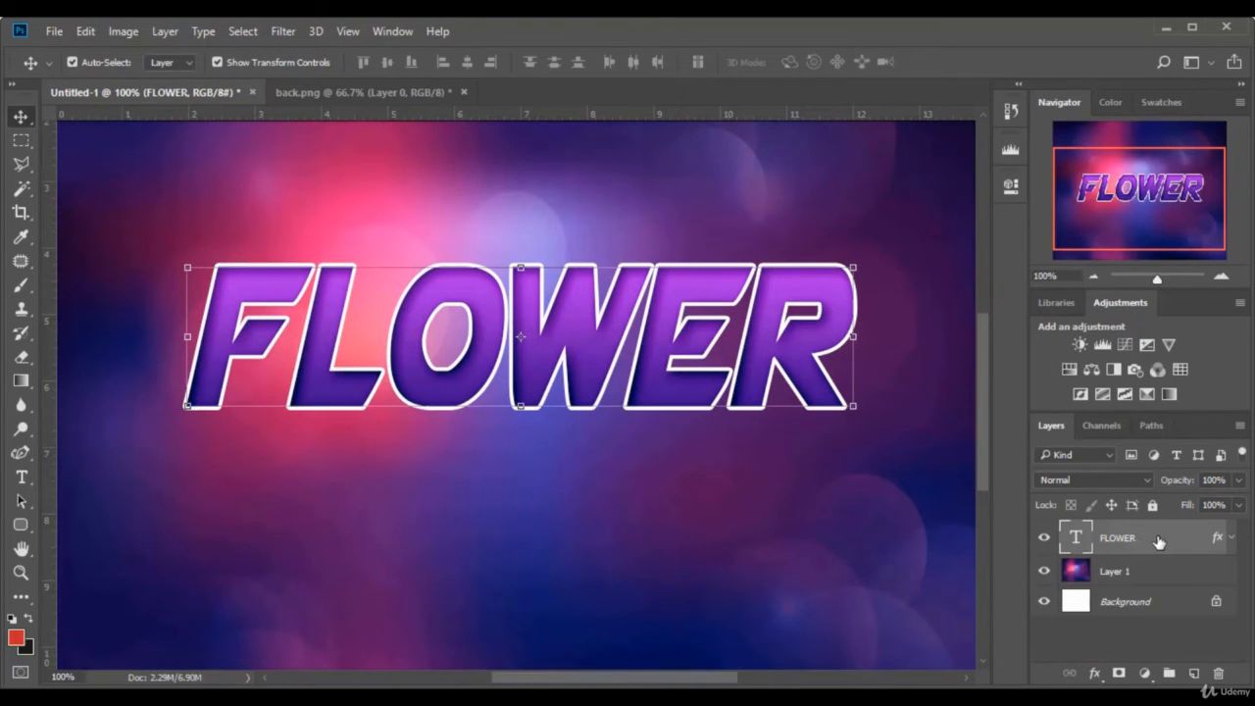
pyautogui.rightClick(1159, 541)
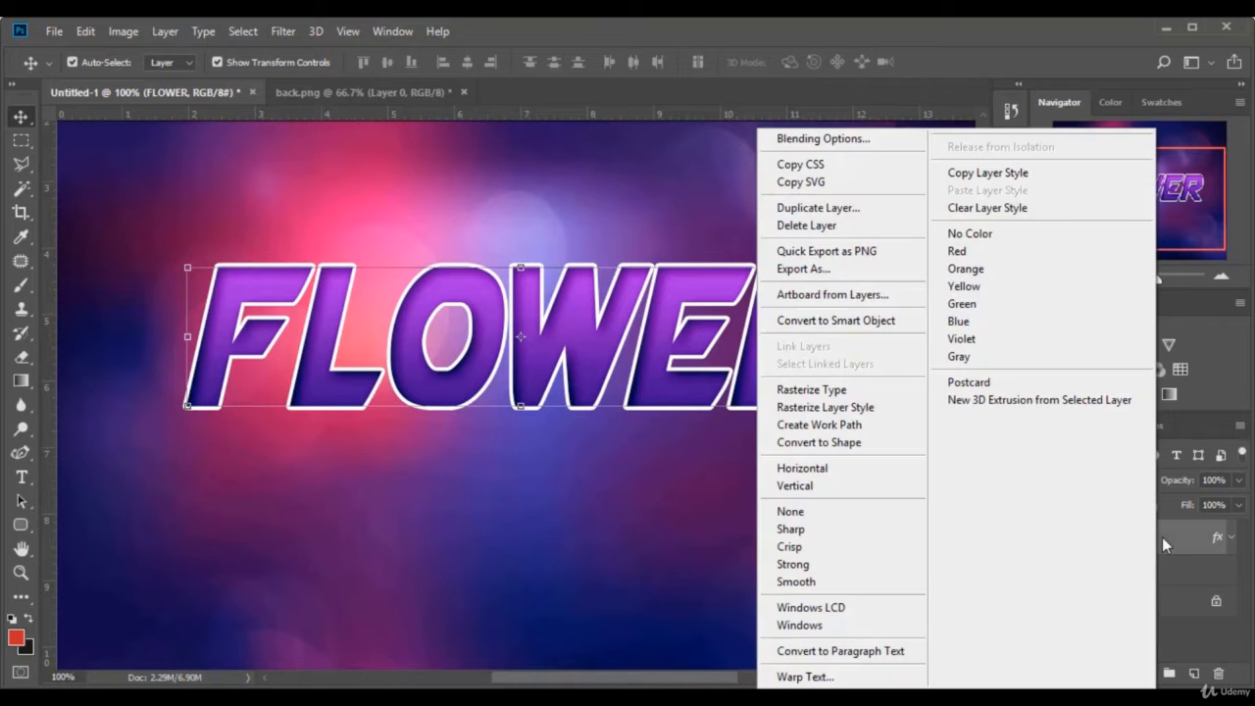
pyautogui.click(849, 209)
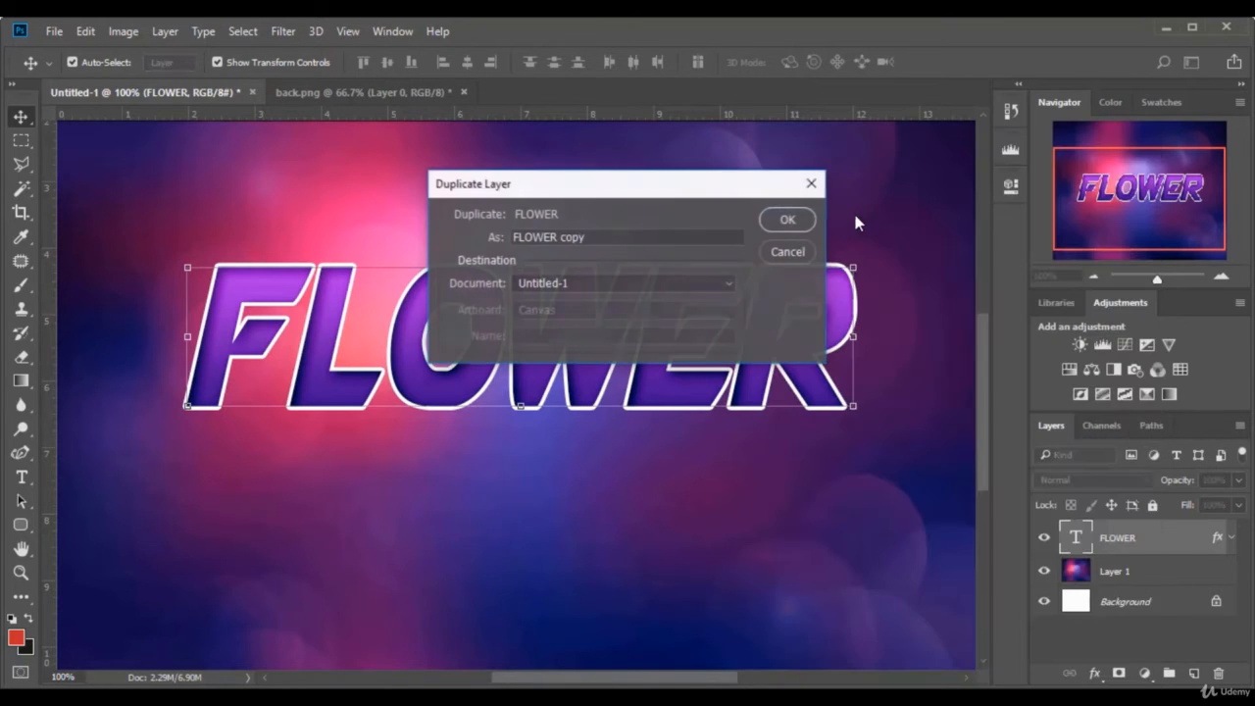
pyautogui.click(785, 219)
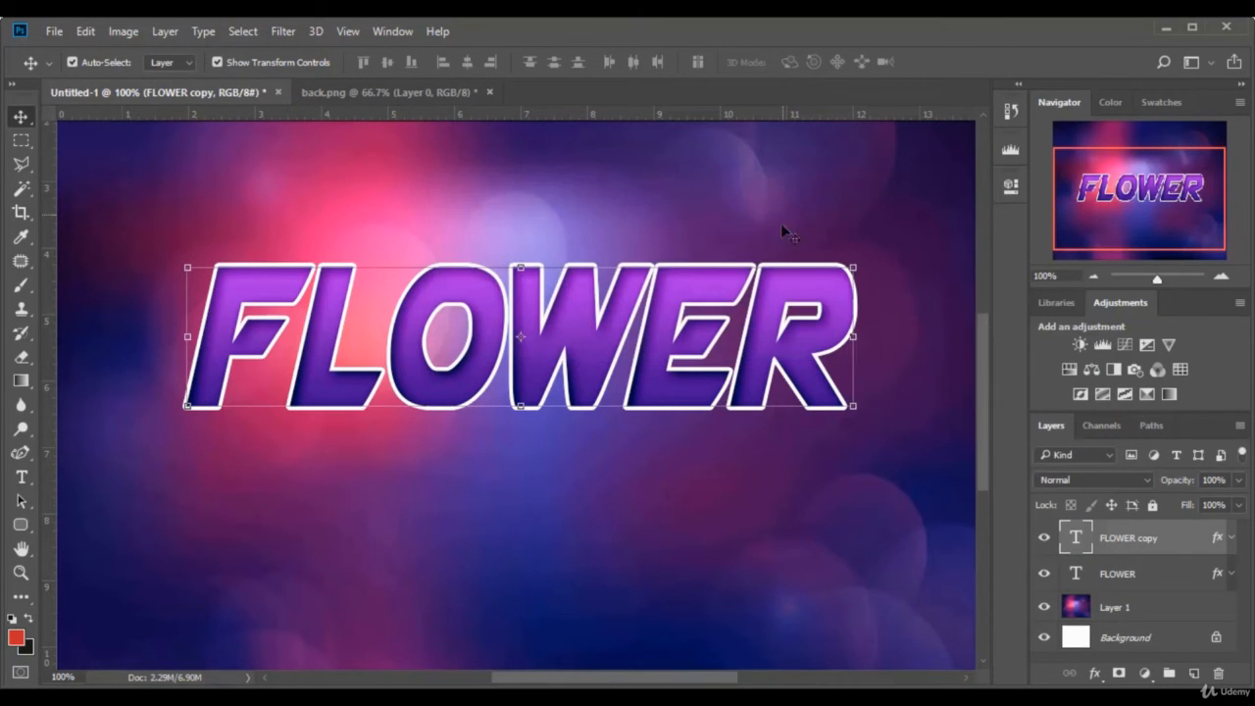
# Clear the layer style from the original FLOWER layer beneath the copy
pyautogui.click(1157, 582)
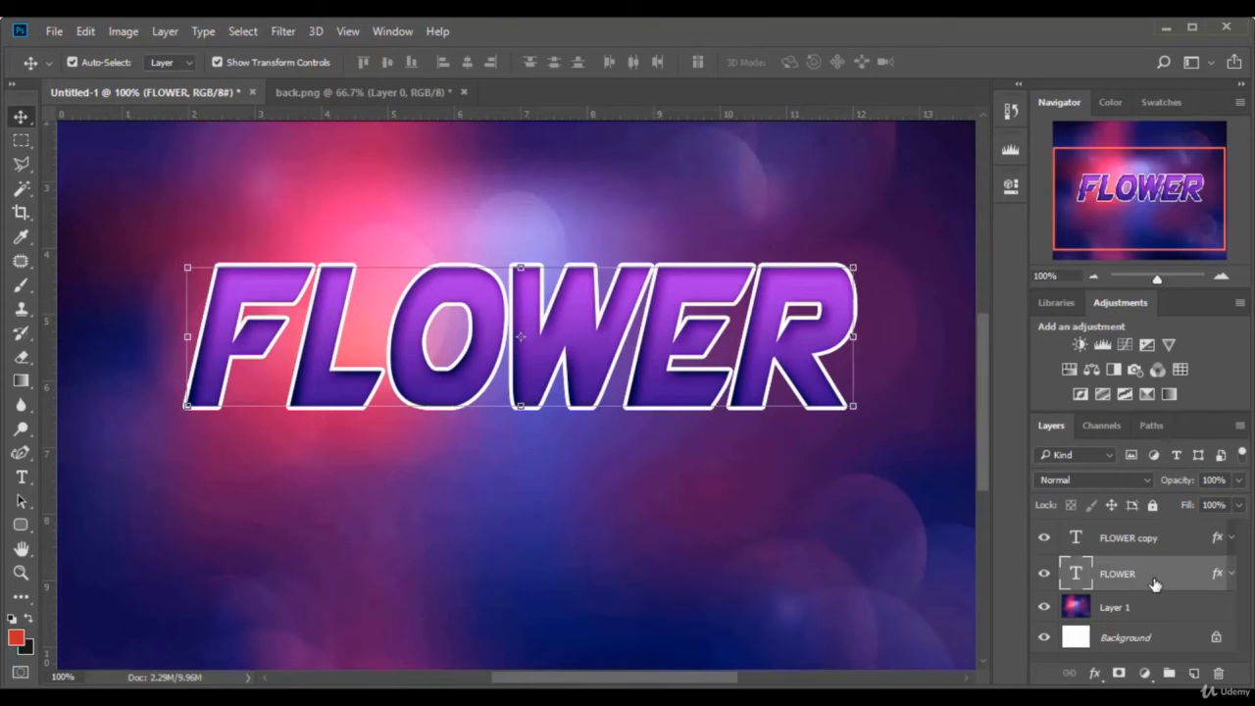
pyautogui.rightClick(1152, 578)
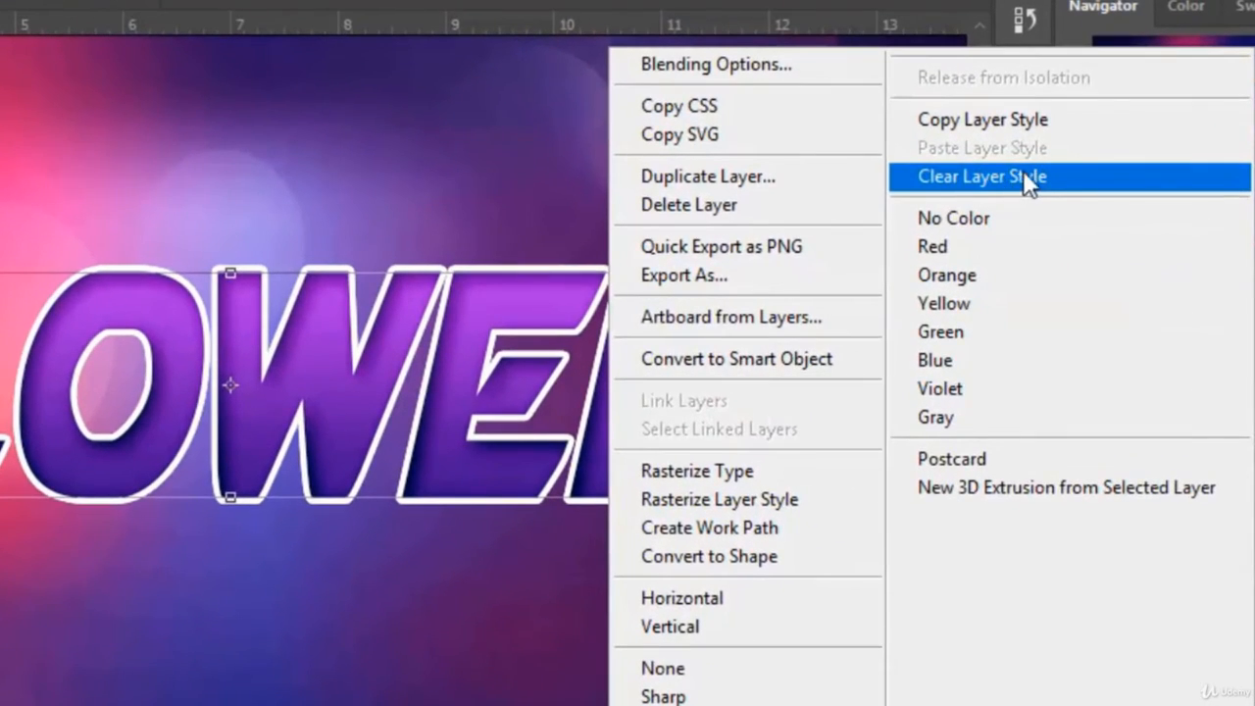
pyautogui.click(1025, 177)
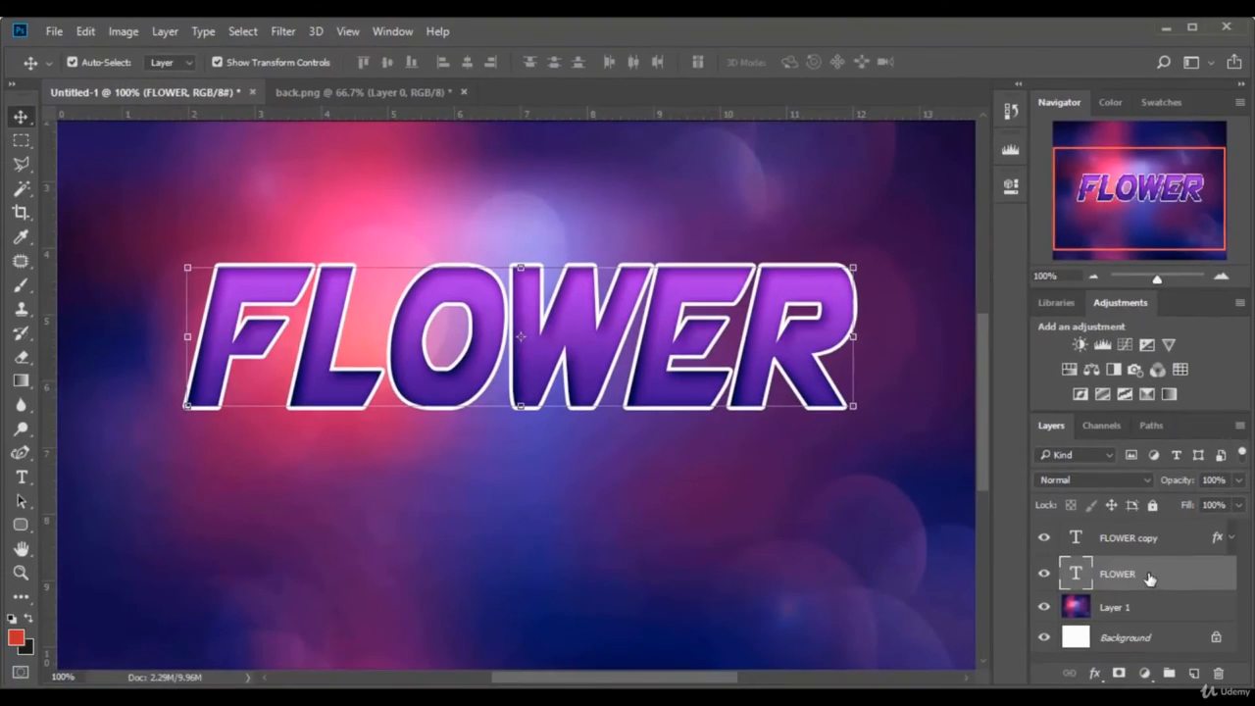
# Add a near-white Color Overlay in Normal blend mode at 100% opacity to the lower FLOWER layer
pyautogui.rightClick(1150, 578)
pyautogui.click(849, 142)
pyautogui.click(546, 441)
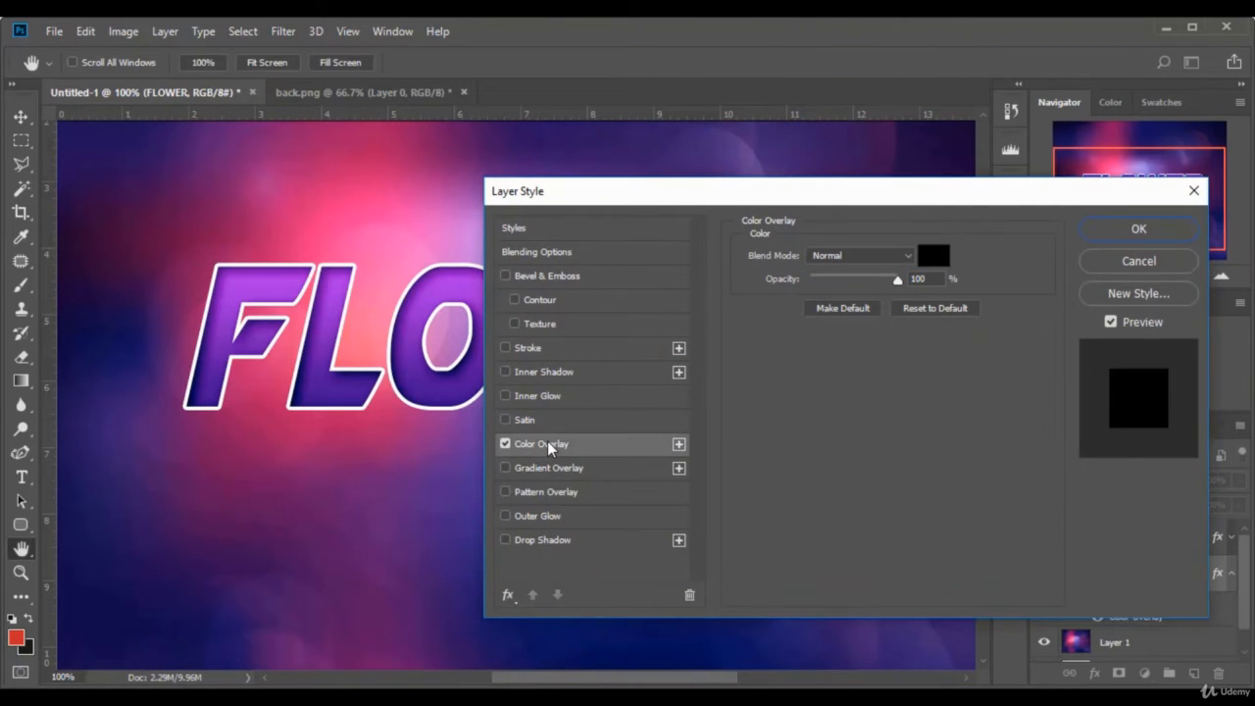
pyautogui.click(936, 259)
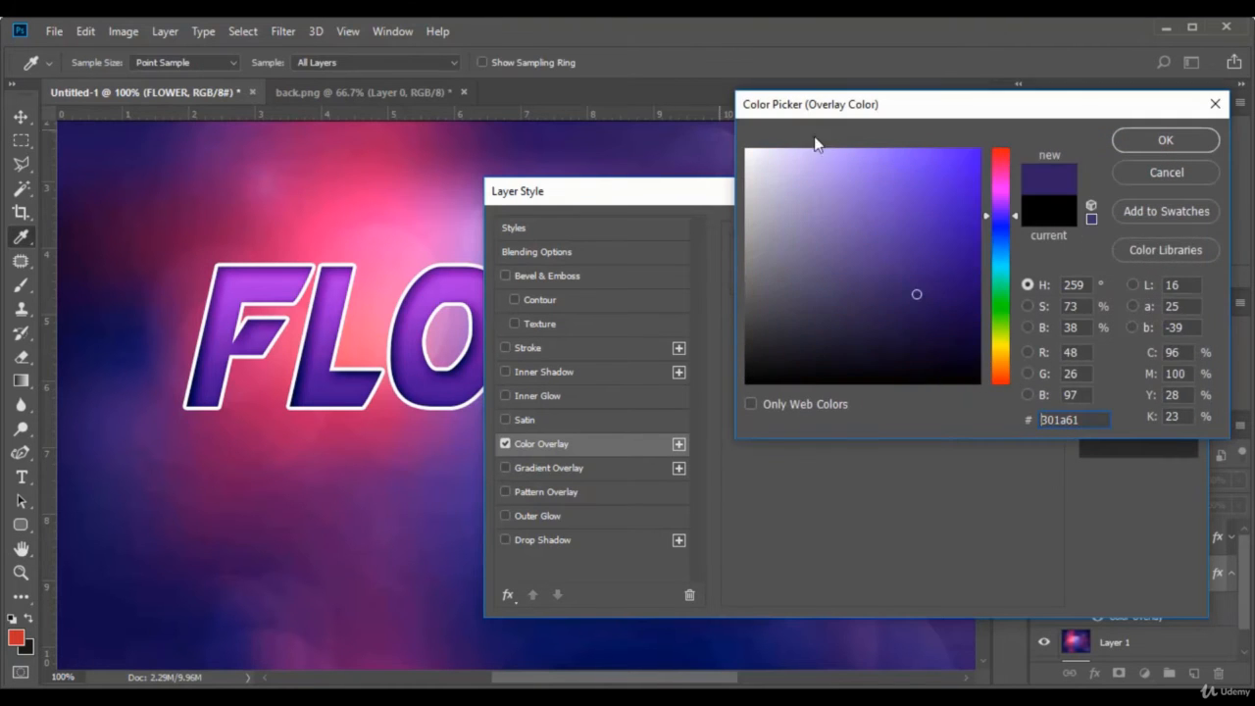
pyautogui.click(757, 153)
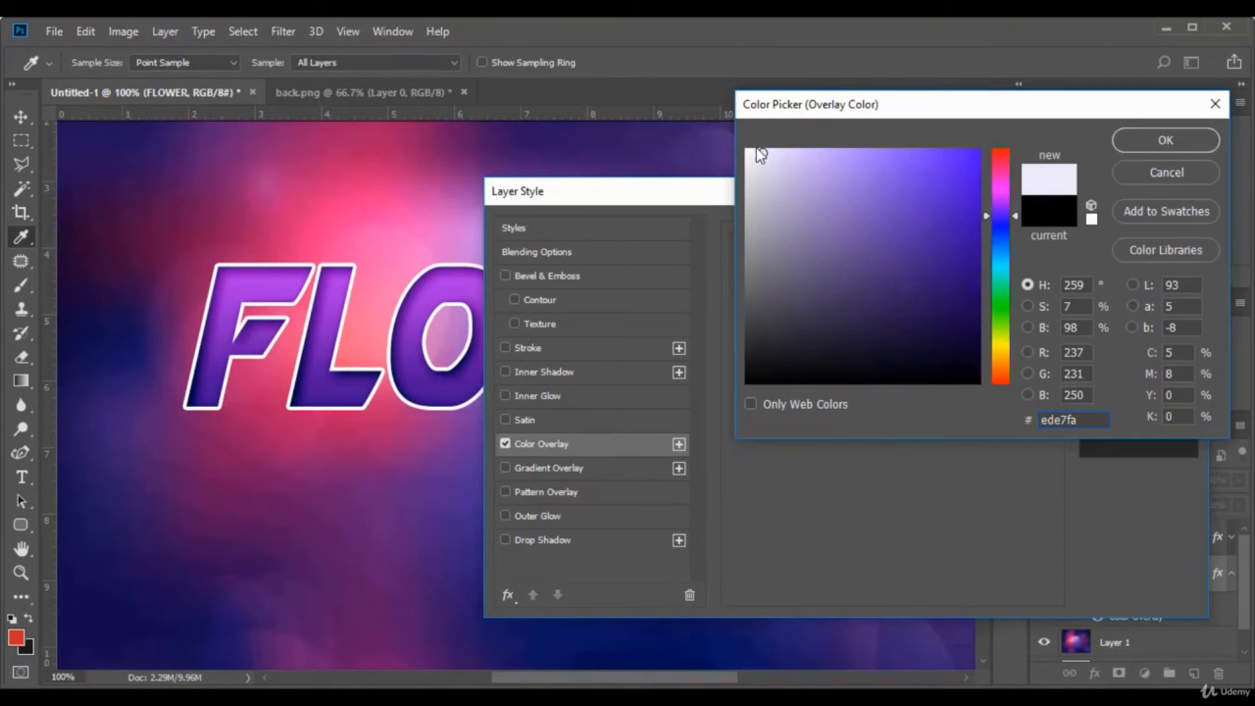
pyautogui.click(750, 149)
pyautogui.click(1165, 140)
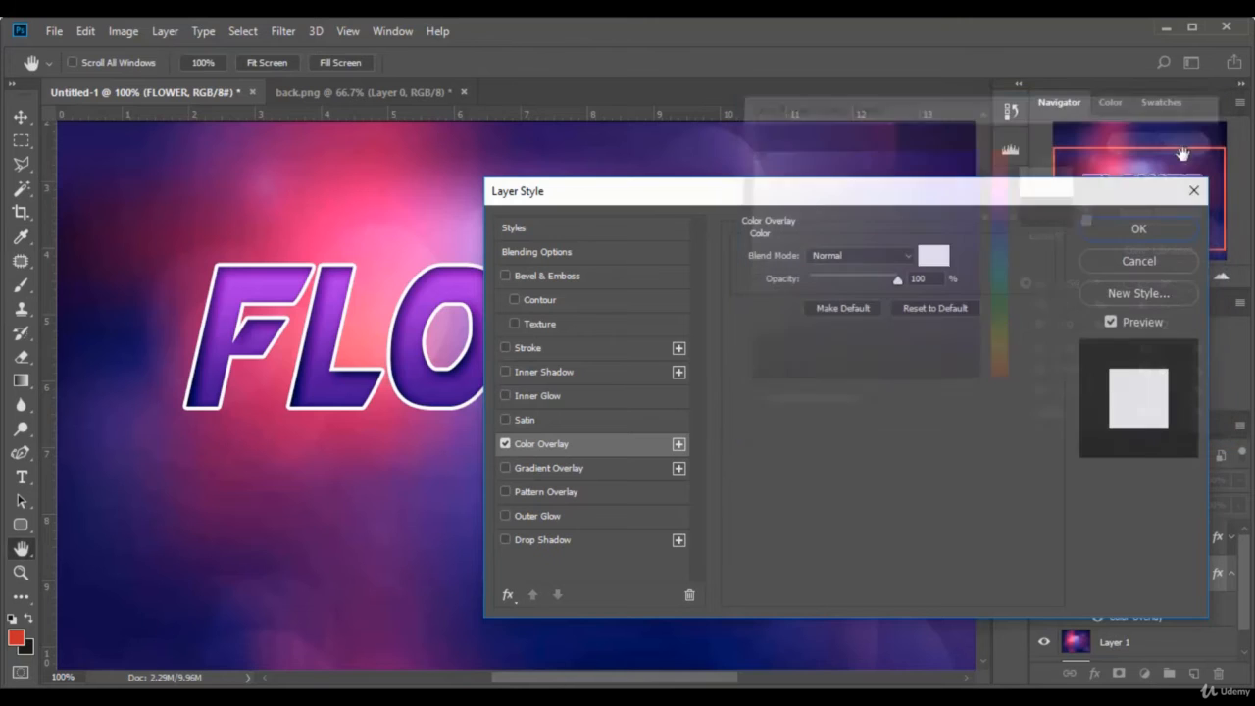
pyautogui.click(1160, 236)
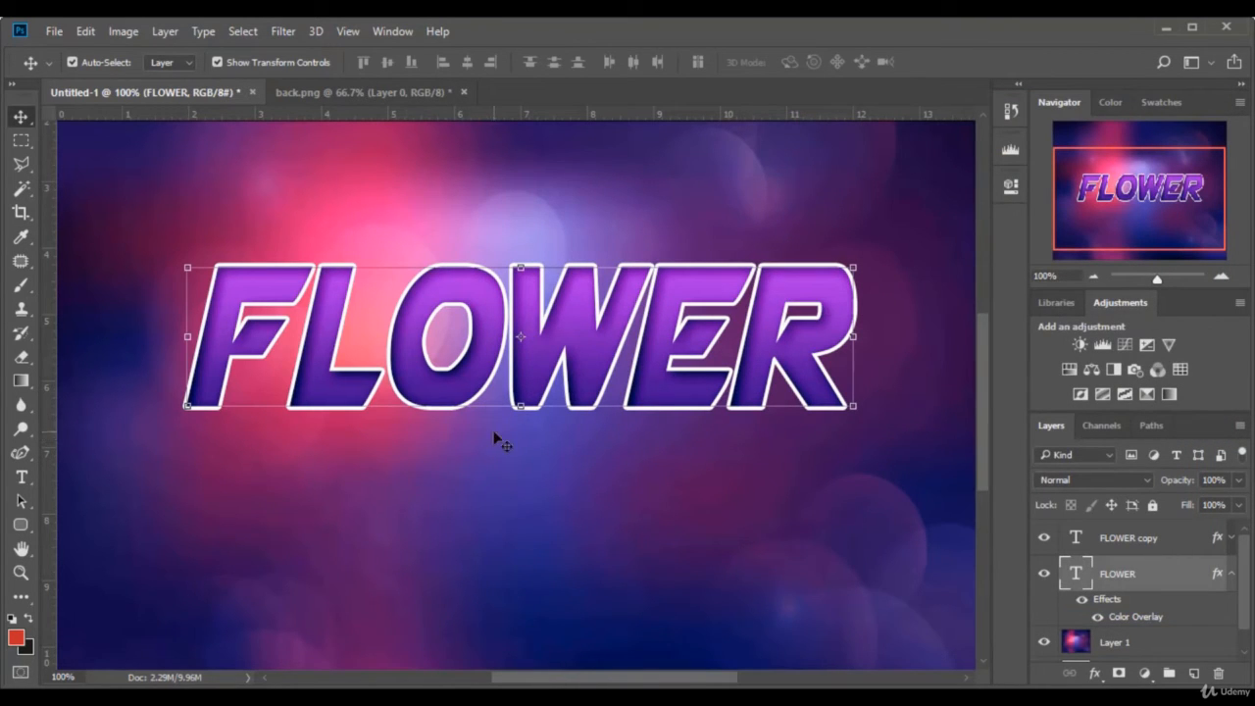
# Nudge the lower FLOWER layer about 15 px down and about 16 px left so it offsets behind the purple copy
pyautogui.press('Down')
pyautogui.press('Down')
pyautogui.press('Down')
pyautogui.press('Down')
pyautogui.press('Down')
pyautogui.press('Down')
pyautogui.press('Down')
pyautogui.press('Down')
pyautogui.press('Down')
pyautogui.press('Down')
pyautogui.press('Down')
pyautogui.press('Down')
pyautogui.press('Down')
pyautogui.press('Down')
pyautogui.press('Down')
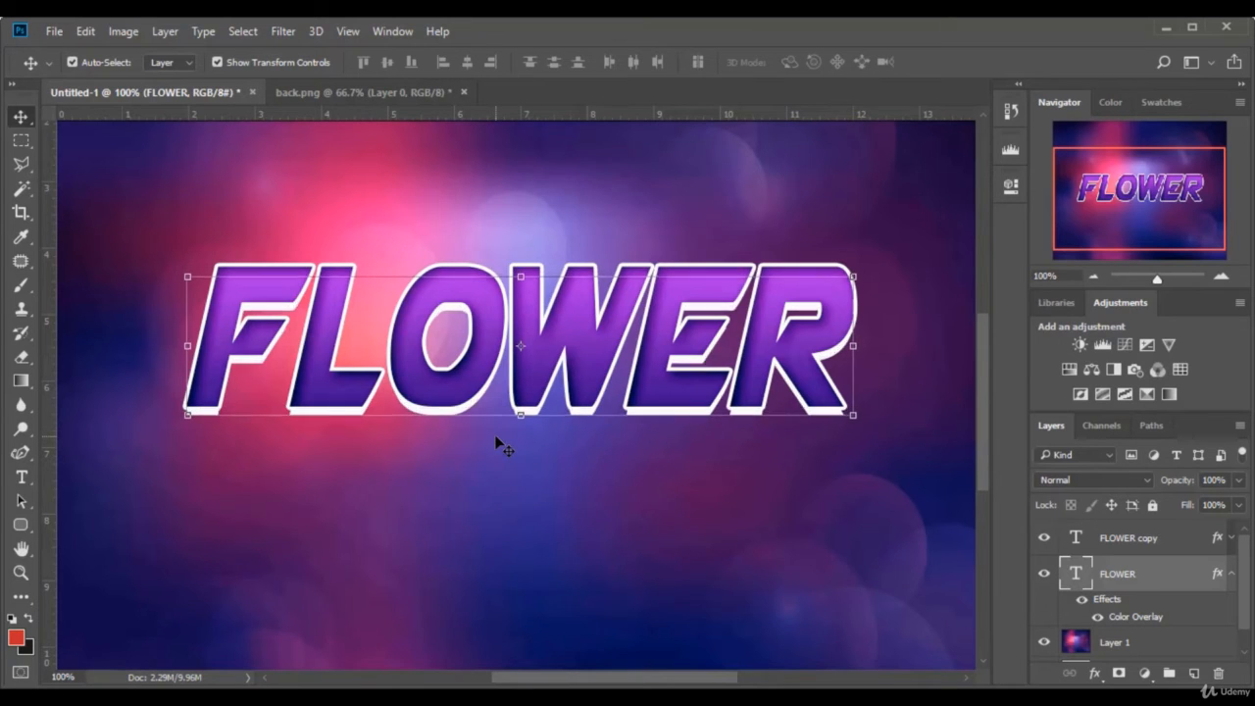
pyautogui.press('Left')
pyautogui.press('Left')
pyautogui.press('Left')
pyautogui.press('Left')
pyautogui.press('Left')
pyautogui.press('Left')
pyautogui.press('Left')
pyautogui.press('Left')
pyautogui.press('Left')
pyautogui.press('Left')
pyautogui.press('Left')
pyautogui.press('Left')
pyautogui.press('Left')
pyautogui.press('Left')
pyautogui.press('Left')
pyautogui.press('Left')
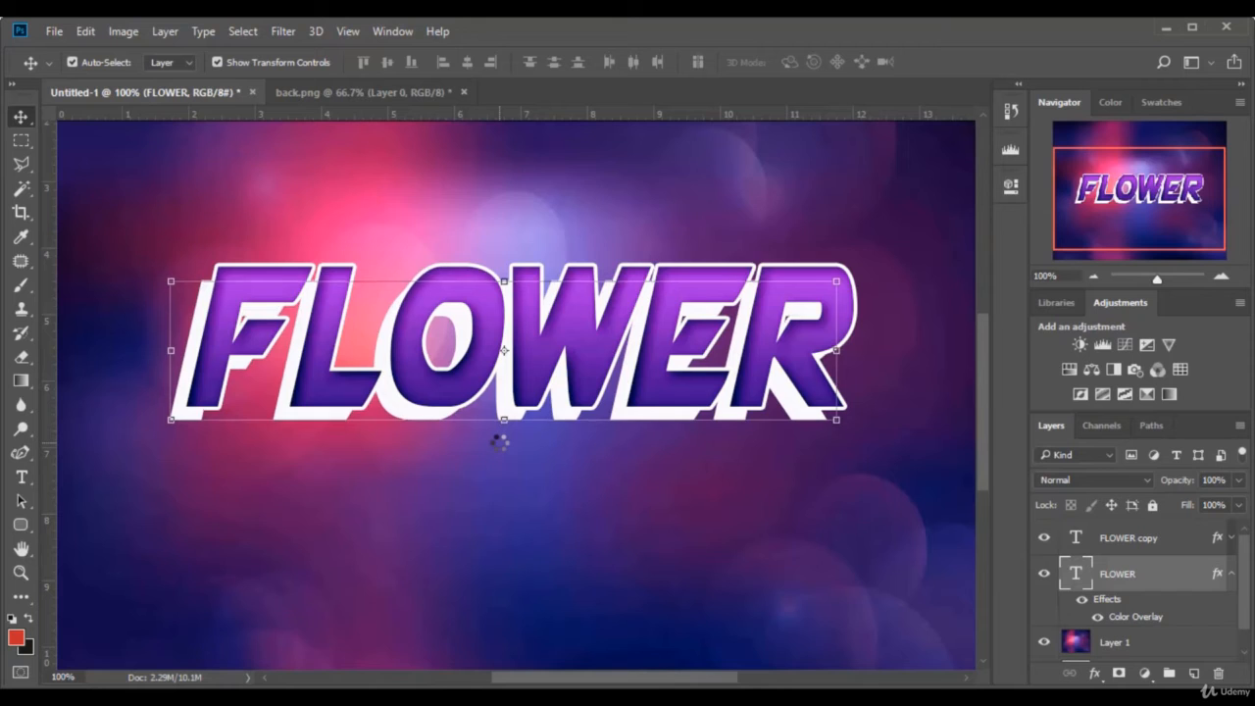
# Nudge the lower FLOWER layer about 11 px up and 5 px left behind the purple copy
pyautogui.press('Up')
pyautogui.press('Up')
pyautogui.press('Up')
pyautogui.press('Up')
pyautogui.press('Up')
pyautogui.press('Up')
pyautogui.press('Up')
pyautogui.press('Up')
pyautogui.press('Up')
pyautogui.press('Up')
pyautogui.press('Up')
pyautogui.press('Up')
pyautogui.press('Up')
pyautogui.press('Up')
pyautogui.press('Up')
pyautogui.press('Down')
pyautogui.press('Down')
pyautogui.press('Down')
pyautogui.press('Down')
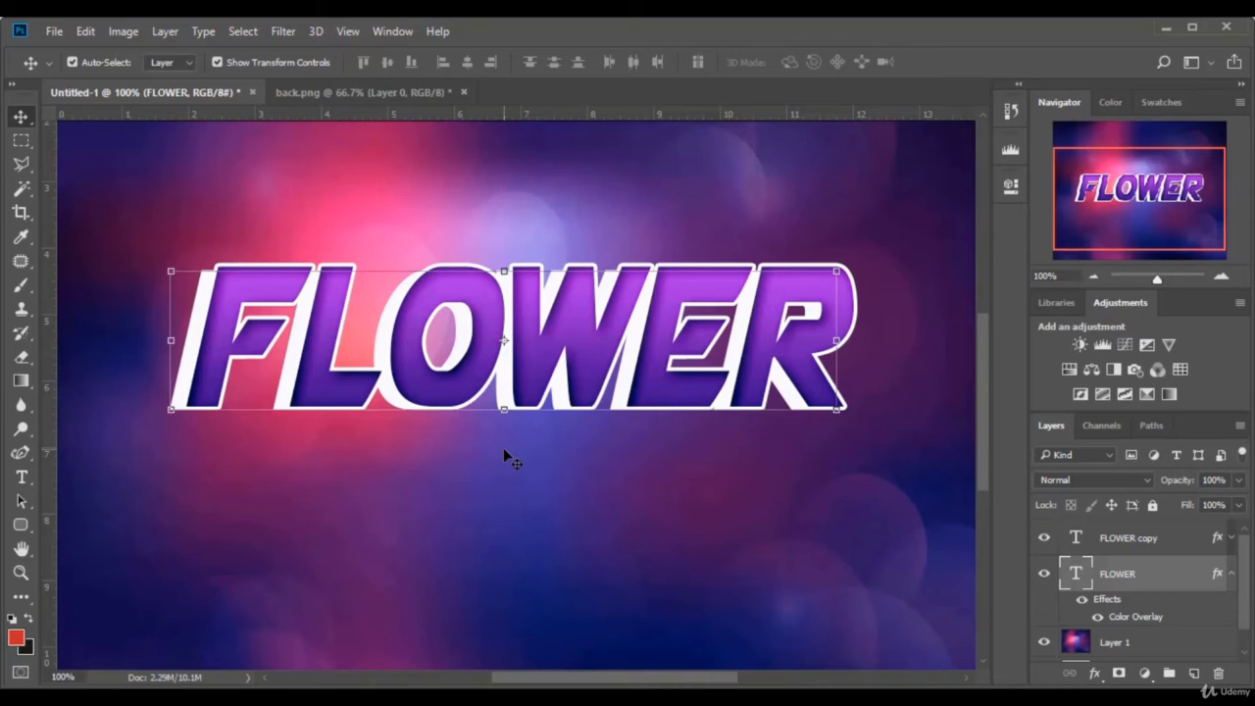
pyautogui.press('Left')
pyautogui.press('Left')
pyautogui.press('Left')
pyautogui.press('Left')
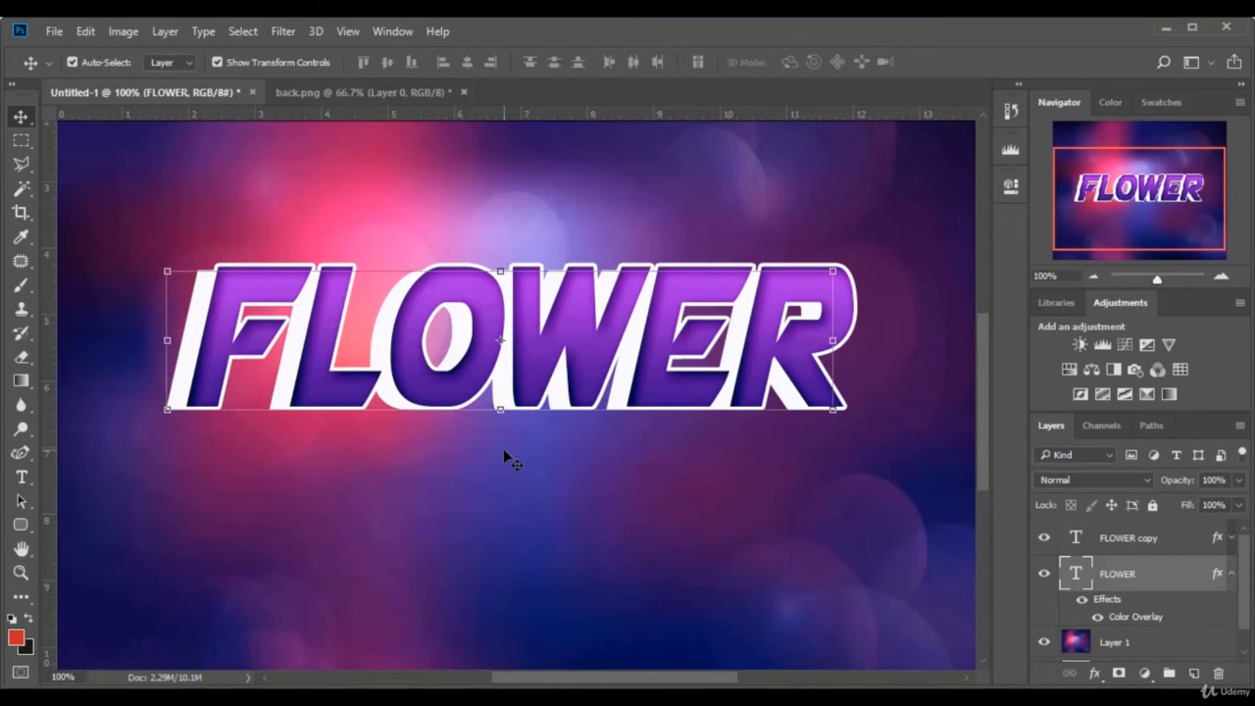
pyautogui.press('Left')
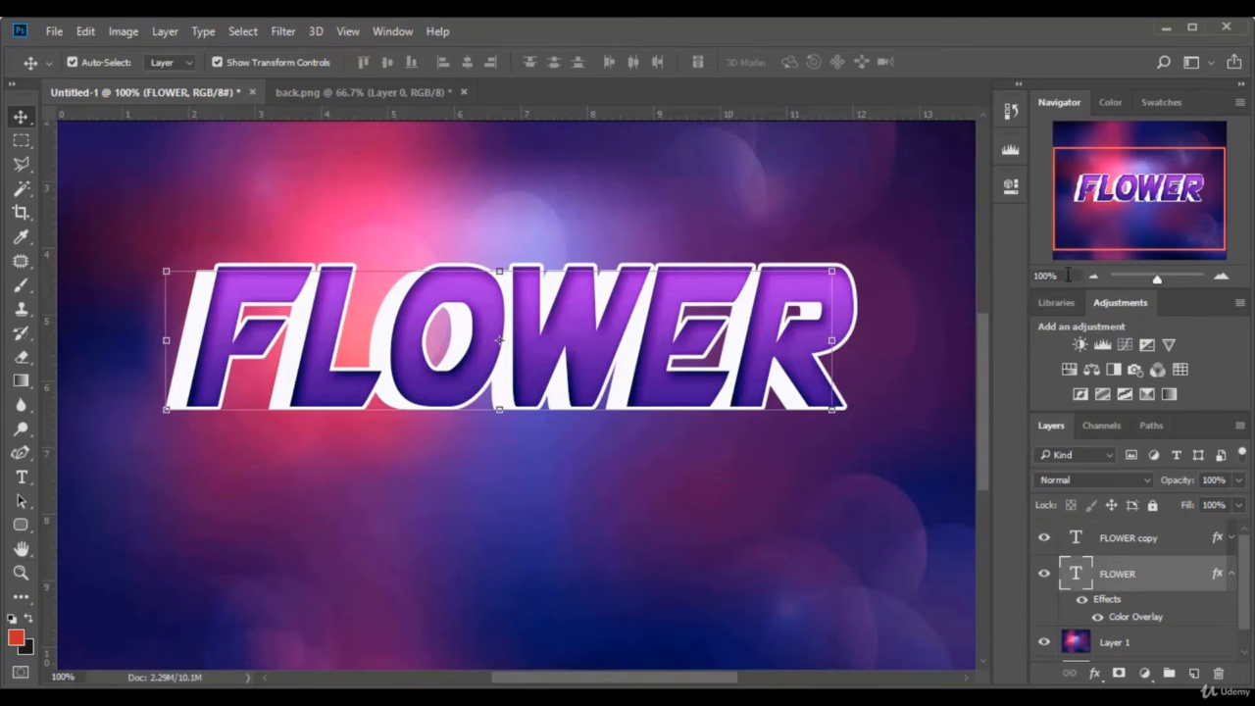
# Set the document zoom to 75% and turn off the transform controls display
pyautogui.click(1068, 275)
pyautogui.write('75')
pyautogui.press('Return')
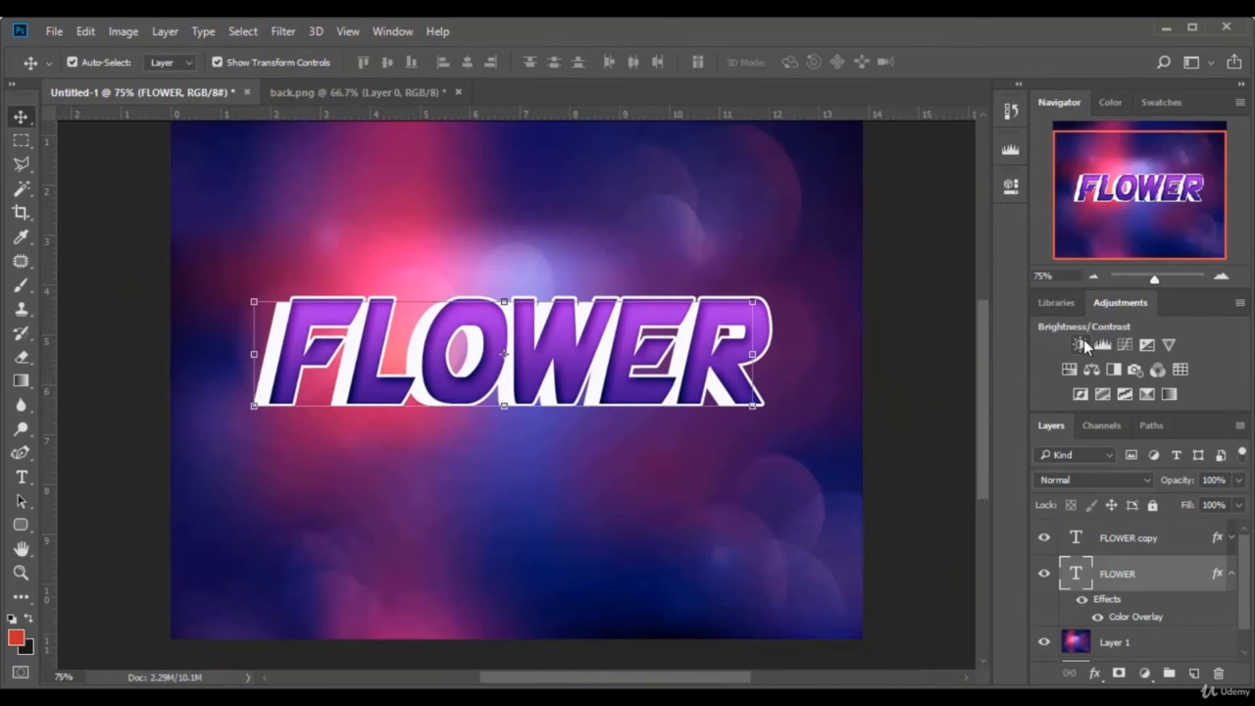
pyautogui.click(216, 62)
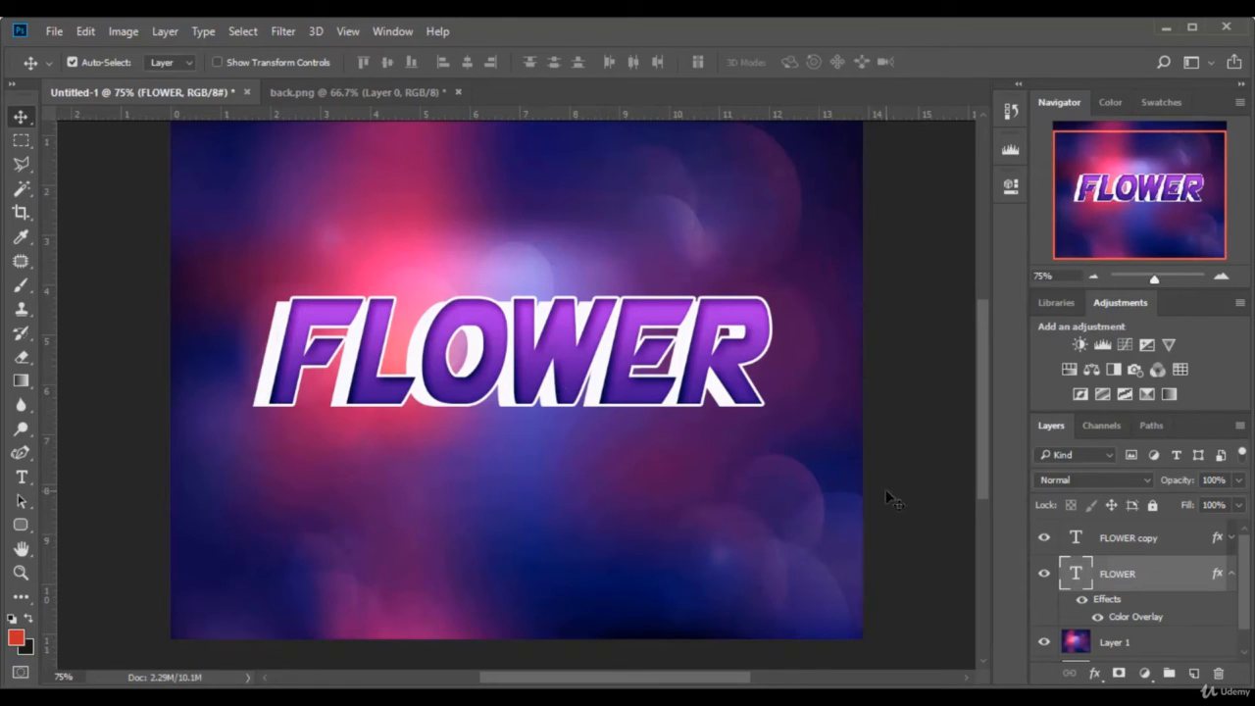
# Collapse the FLOWER layer's effects list and add a new empty layer above FLOWER copy
pyautogui.click(1231, 574)
pyautogui.click(1154, 537)
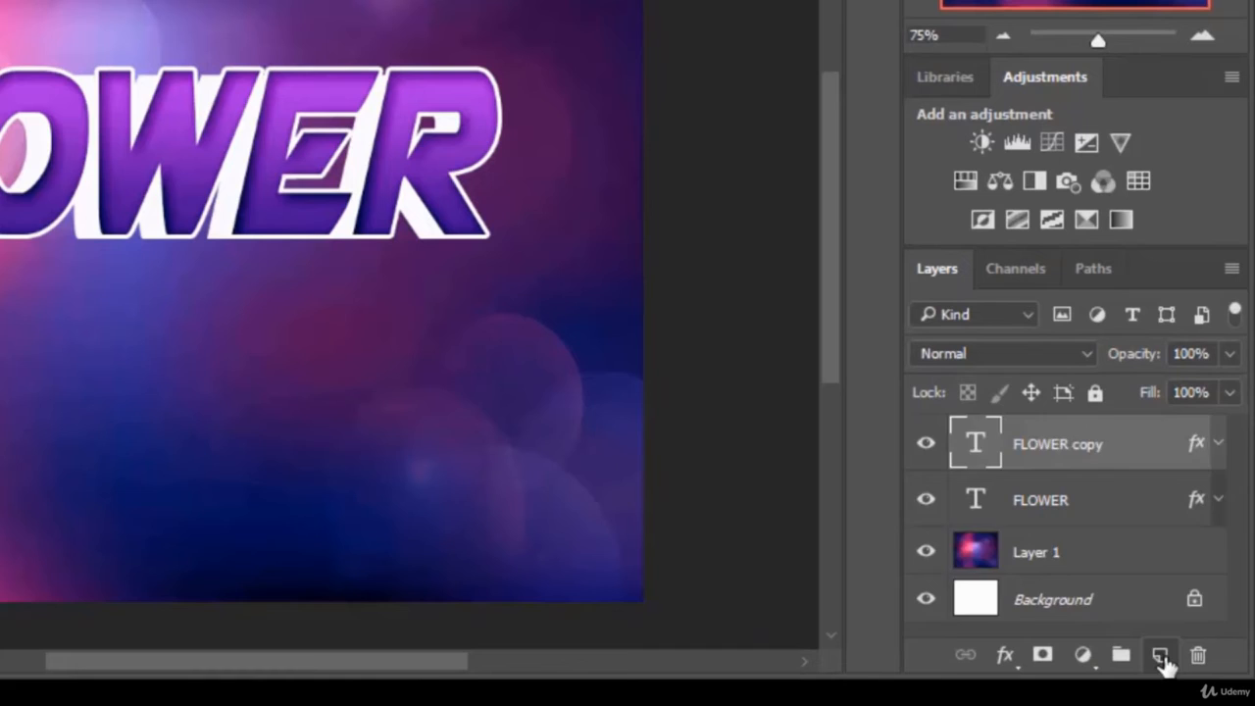
pyautogui.click(1160, 655)
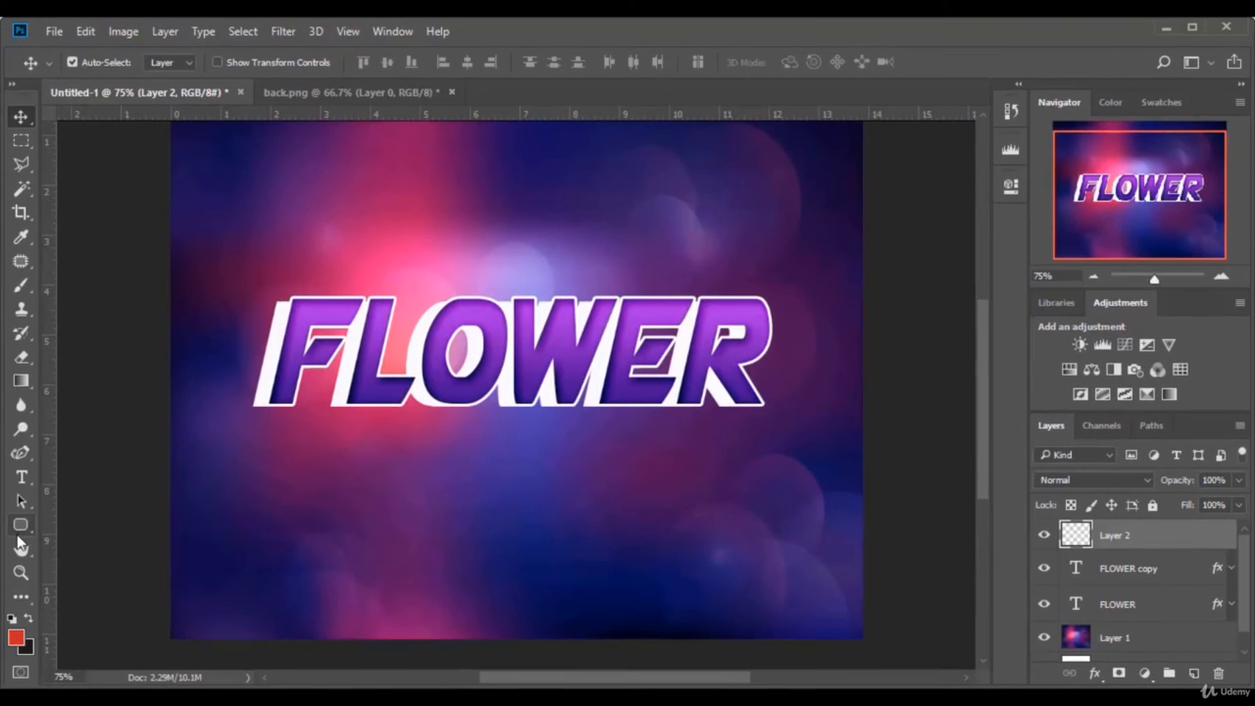
# Fill the new layer with near-black #131212 using the Paint Bucket tool
pyautogui.click(21, 380)
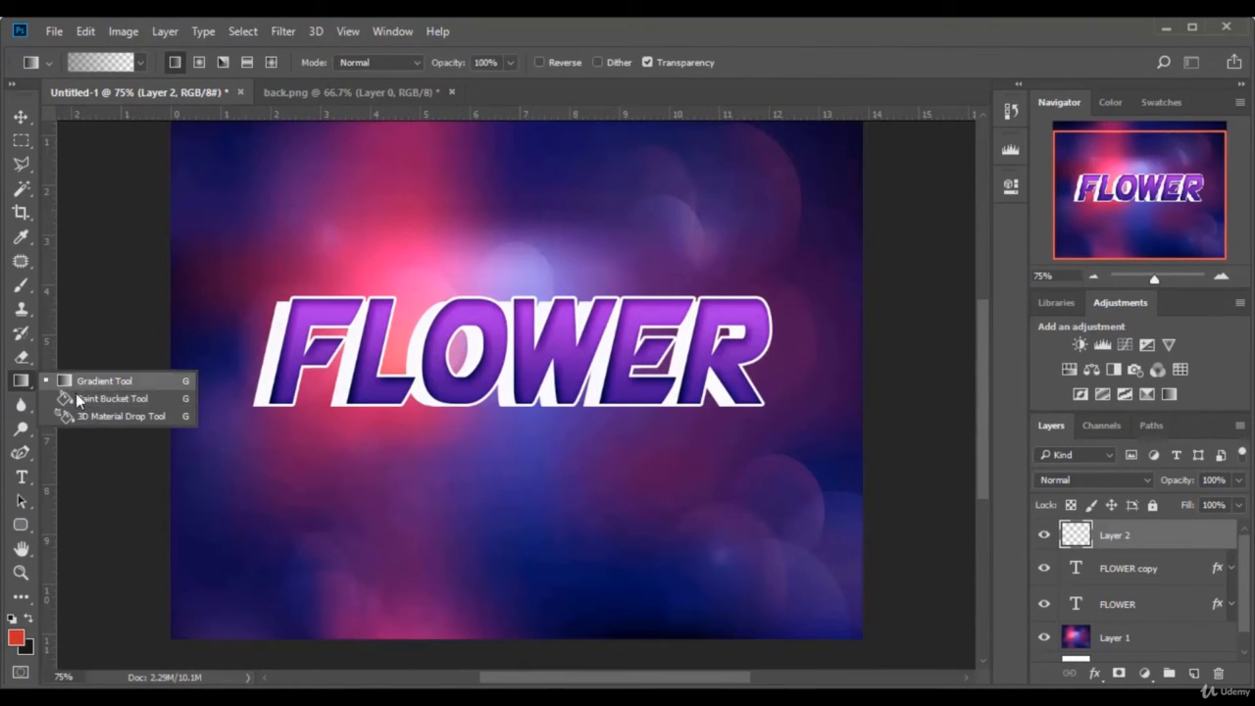
pyautogui.click(129, 398)
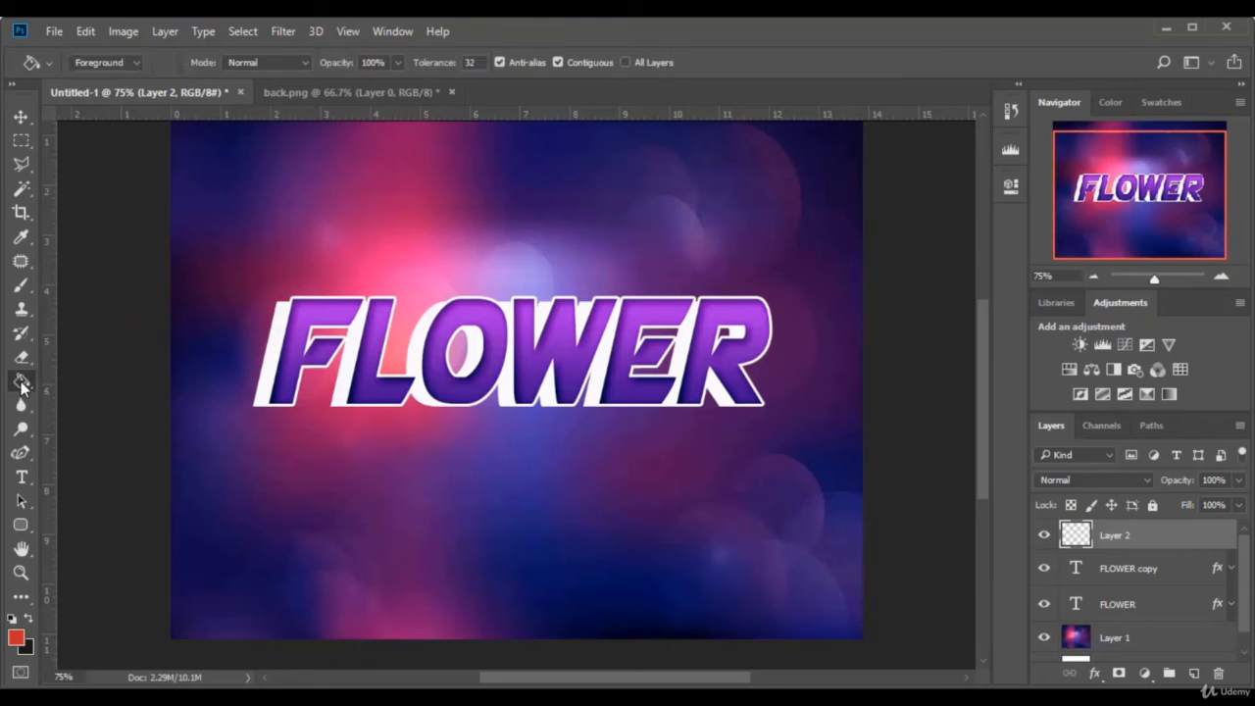
pyautogui.click(15, 637)
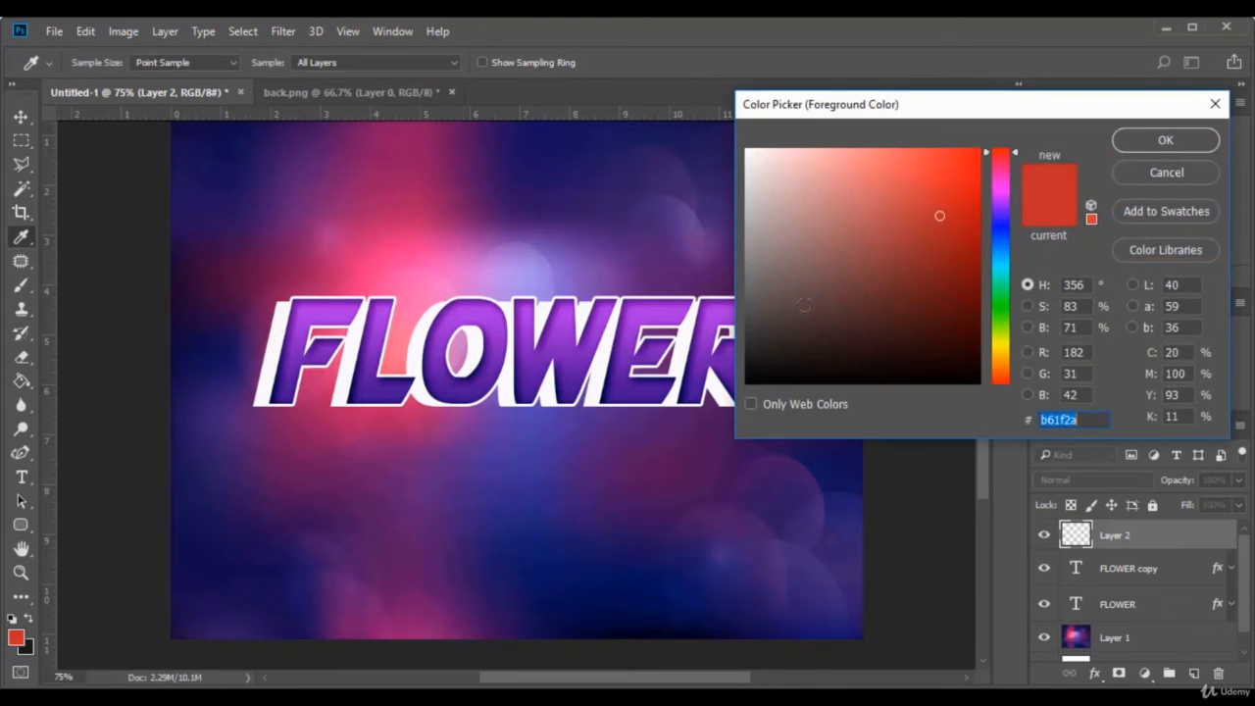
pyautogui.moveTo(804, 305); pyautogui.dragTo(754, 366)
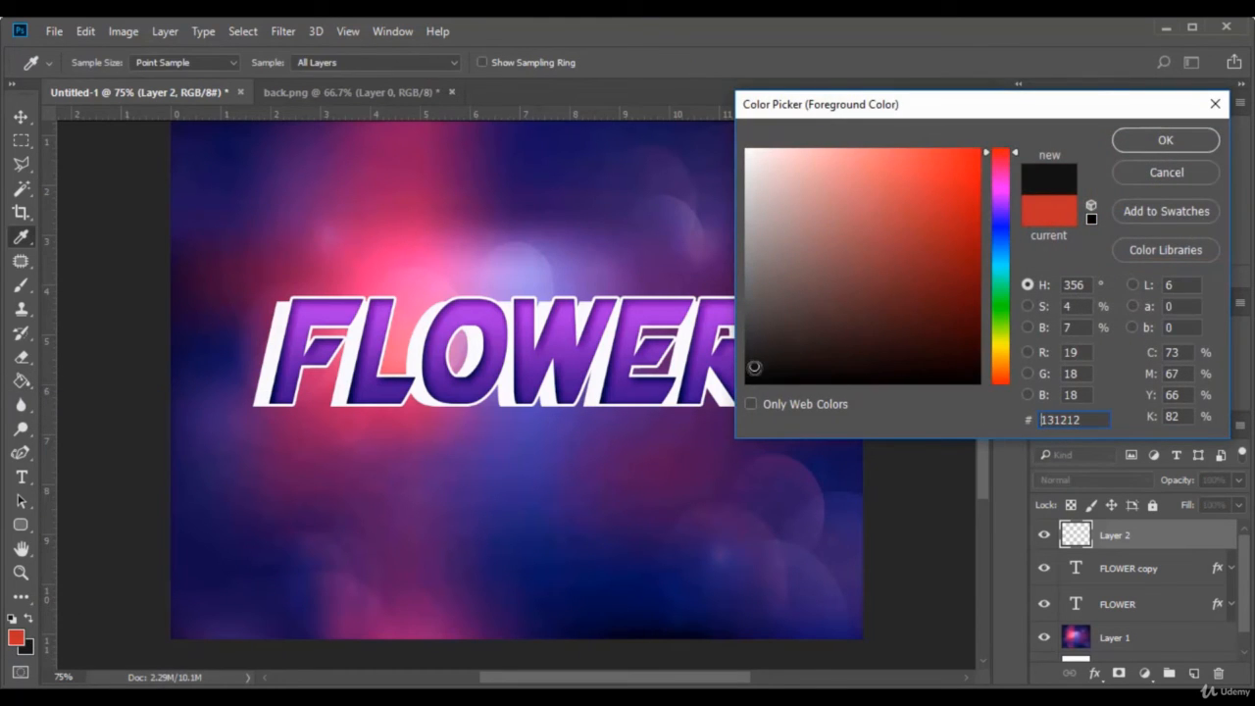
pyautogui.click(1166, 143)
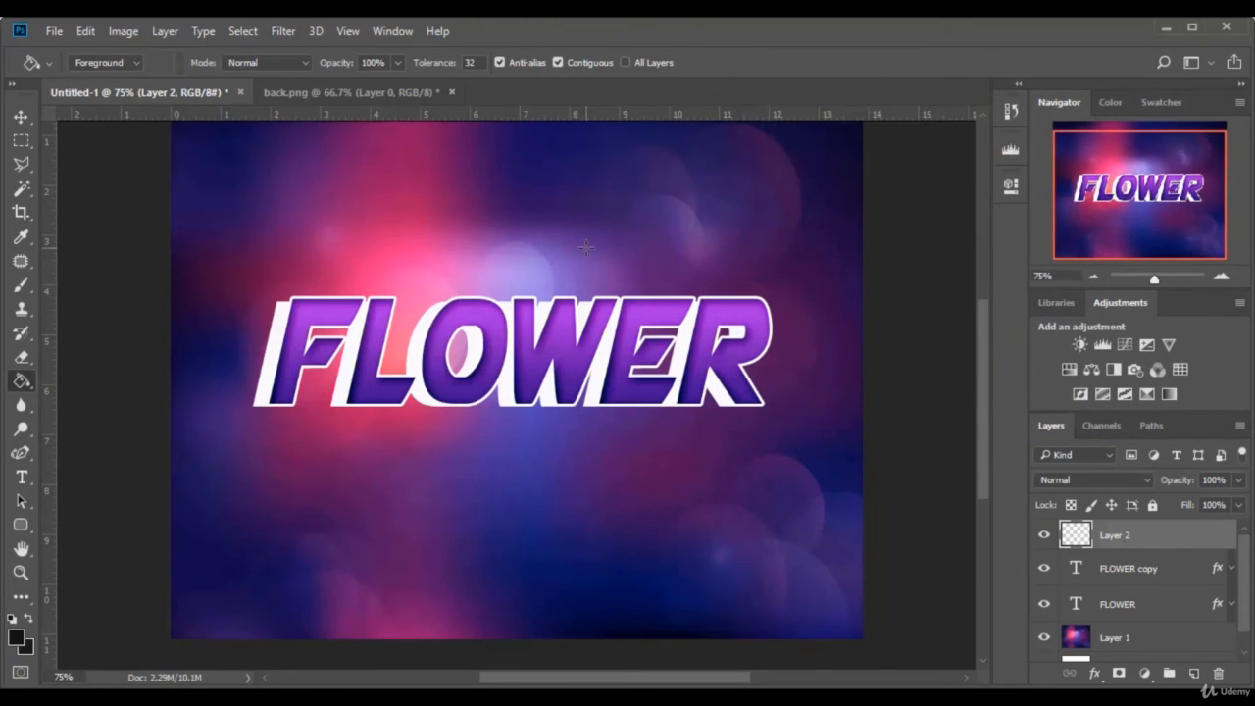
pyautogui.click(586, 249)
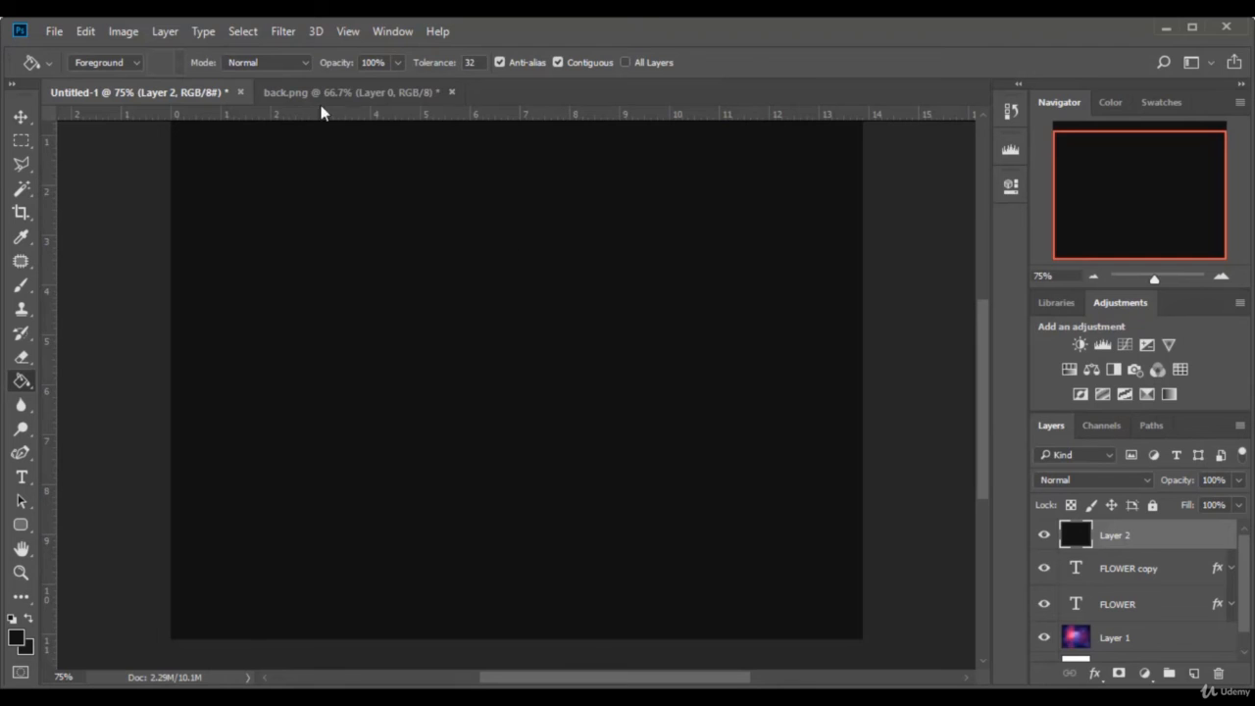
# Render a Movie Prime lens flare at 100% brightness on the near-black layer and set the layer's blend mode to Lighten
pyautogui.click(284, 32)
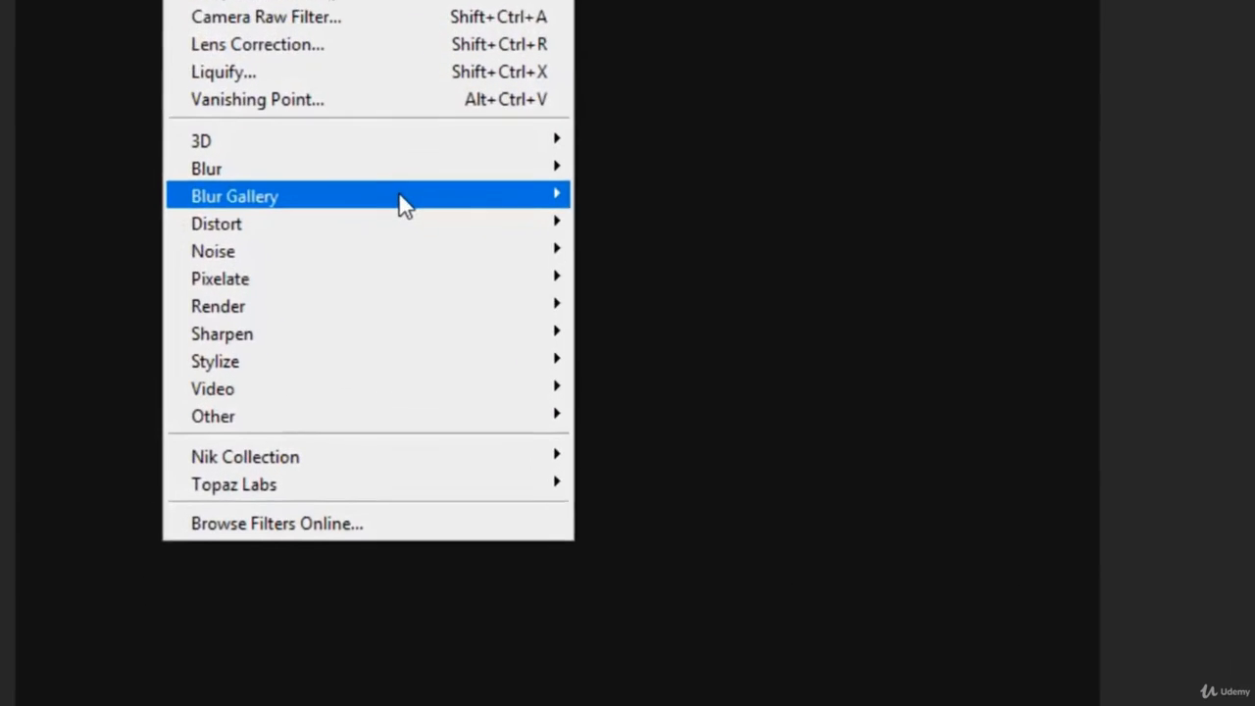
pyautogui.moveTo(445, 294)
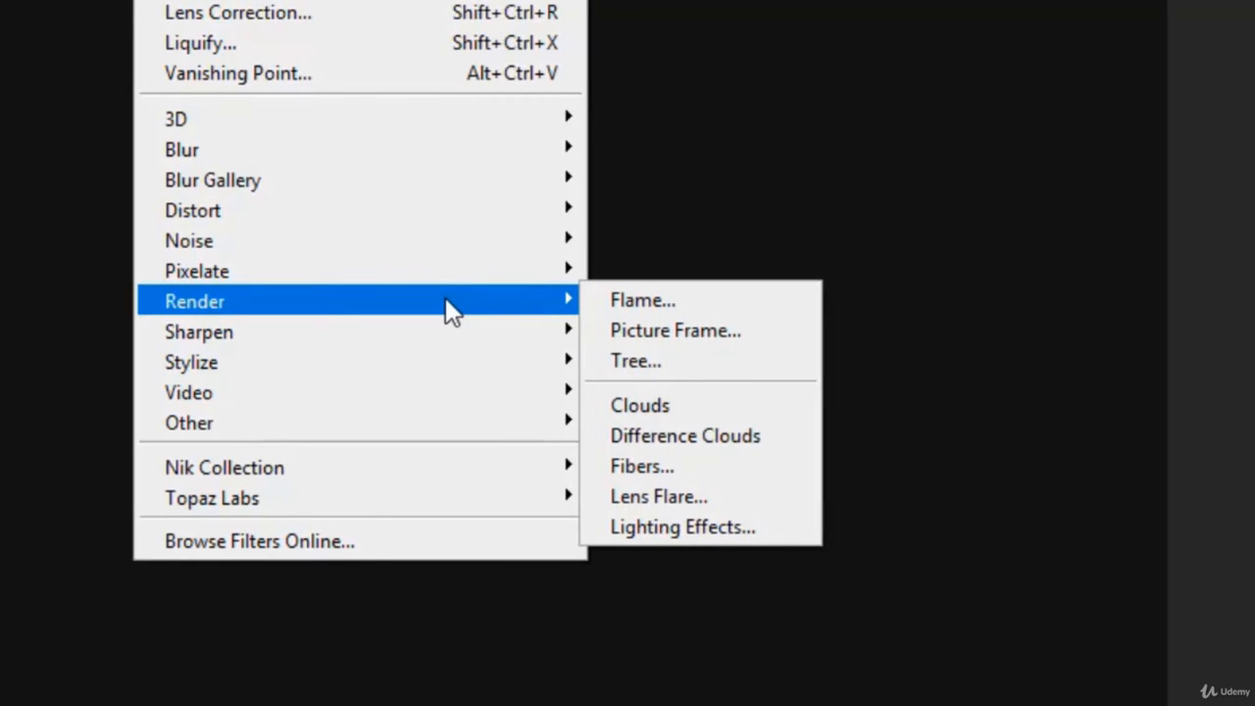
pyautogui.click(705, 493)
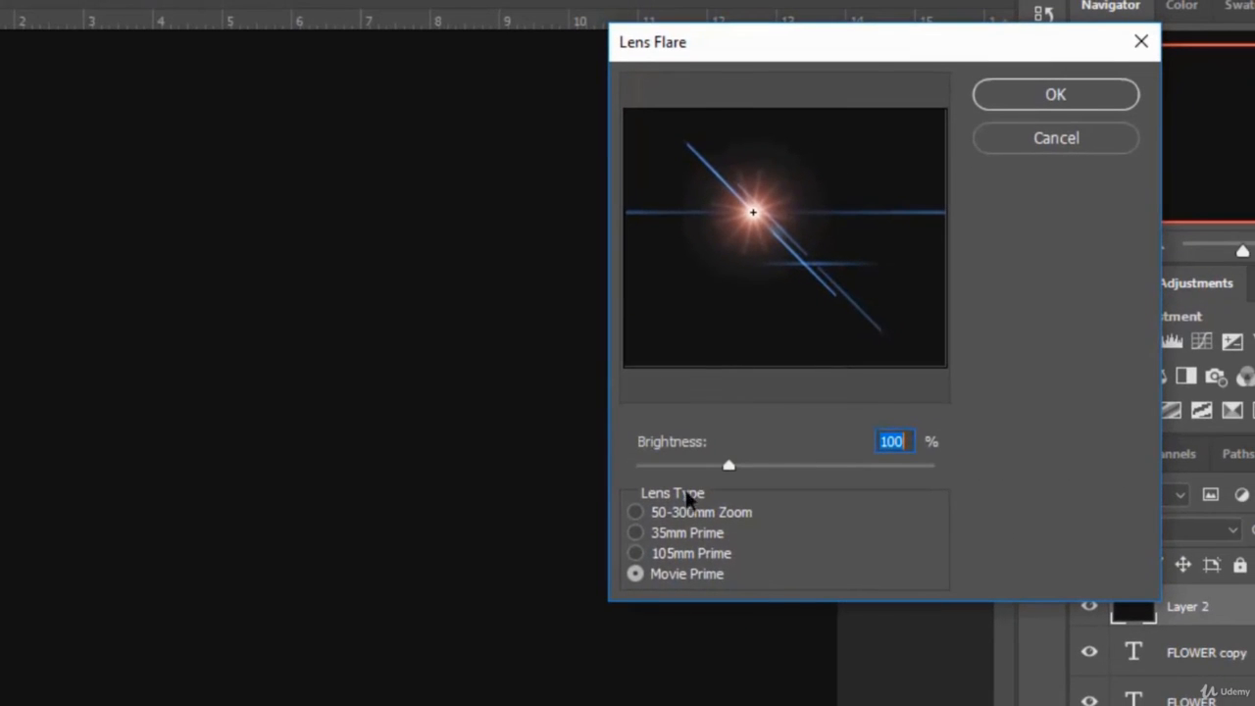
pyautogui.click(877, 595)
pyautogui.click(636, 553)
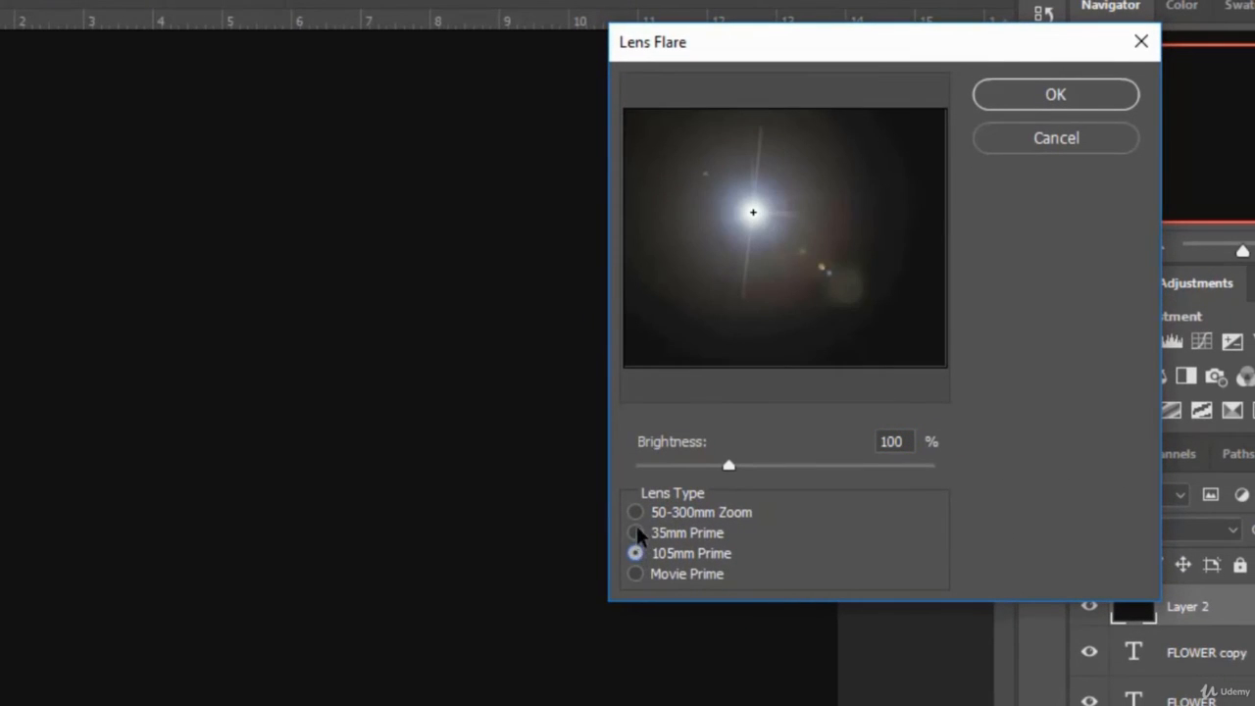
pyautogui.click(636, 512)
pyautogui.click(637, 532)
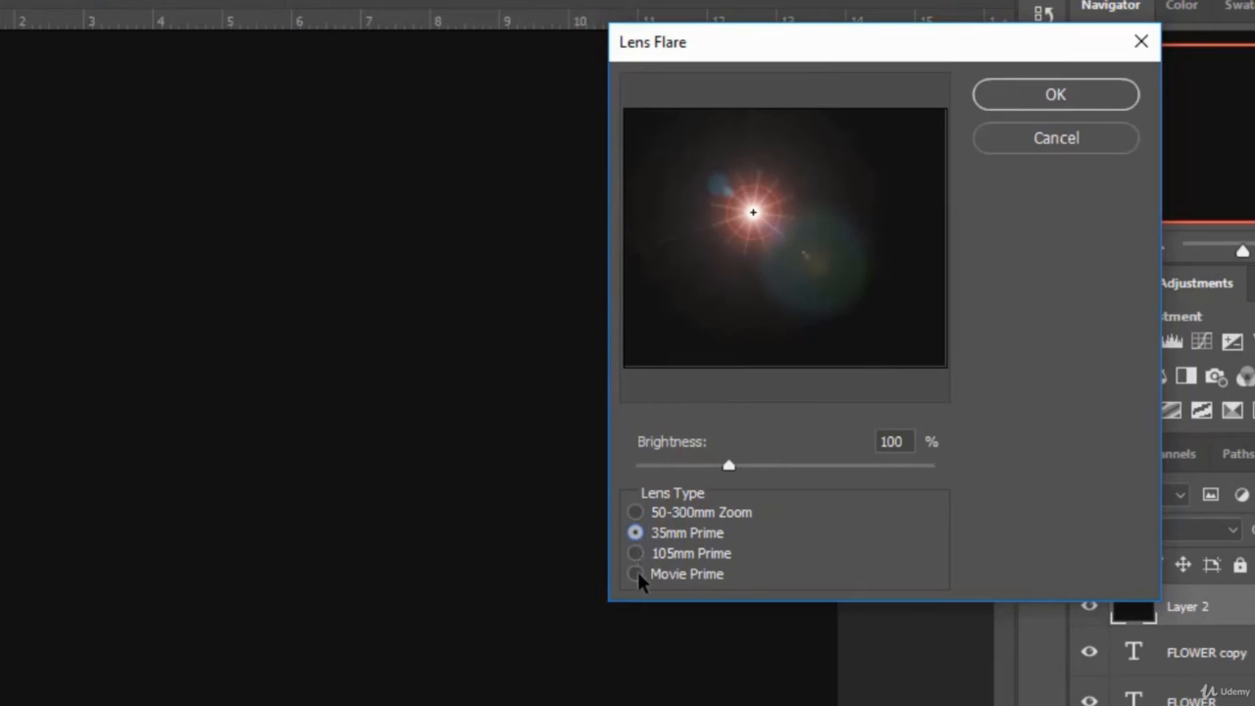
pyautogui.click(636, 574)
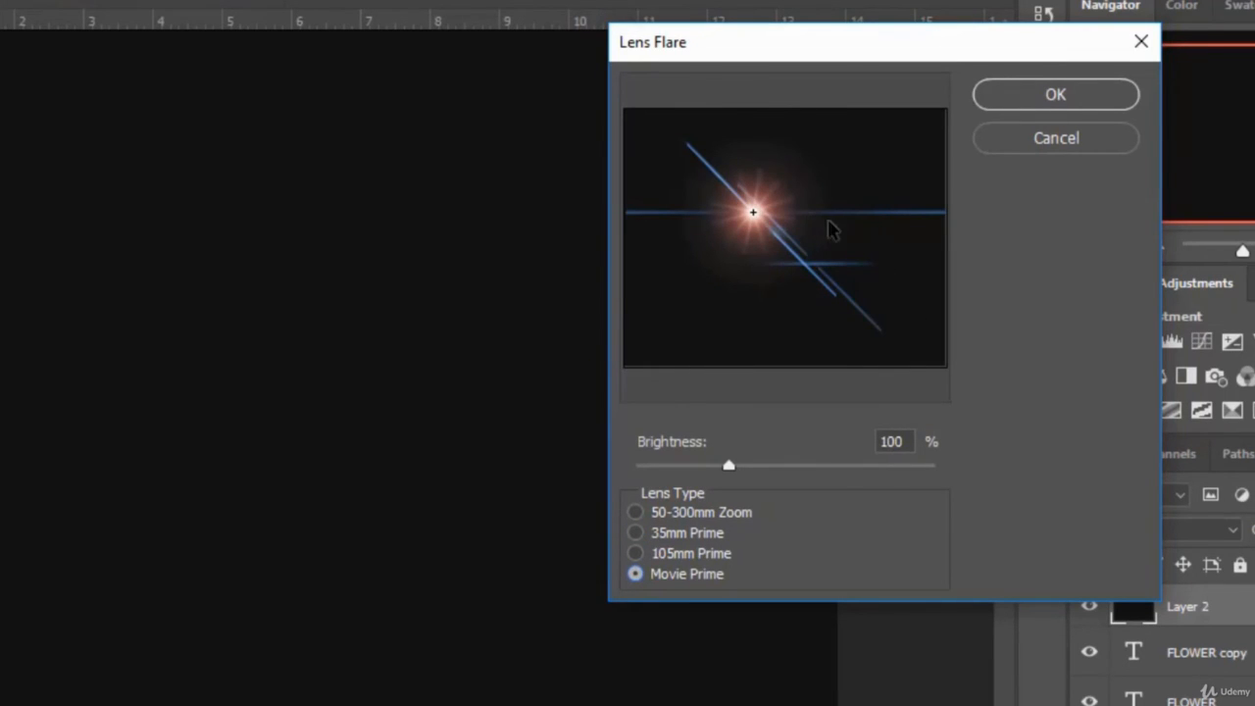
pyautogui.click(1050, 96)
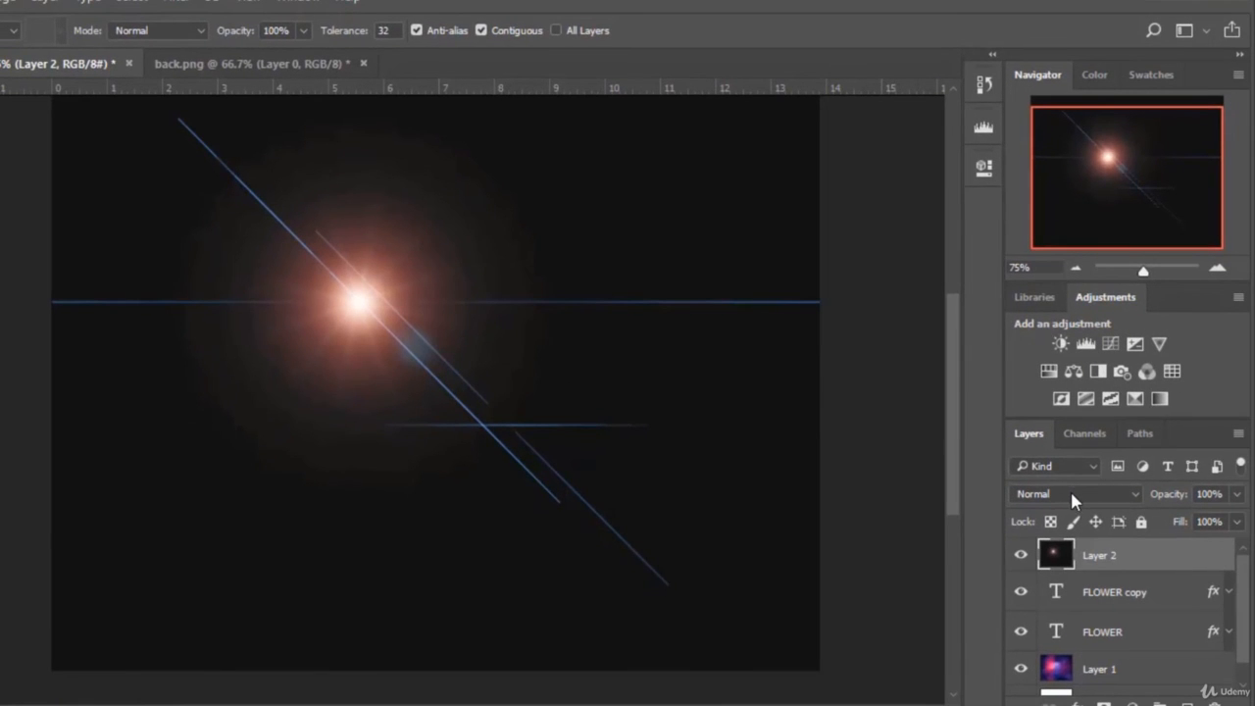
pyautogui.click(1071, 495)
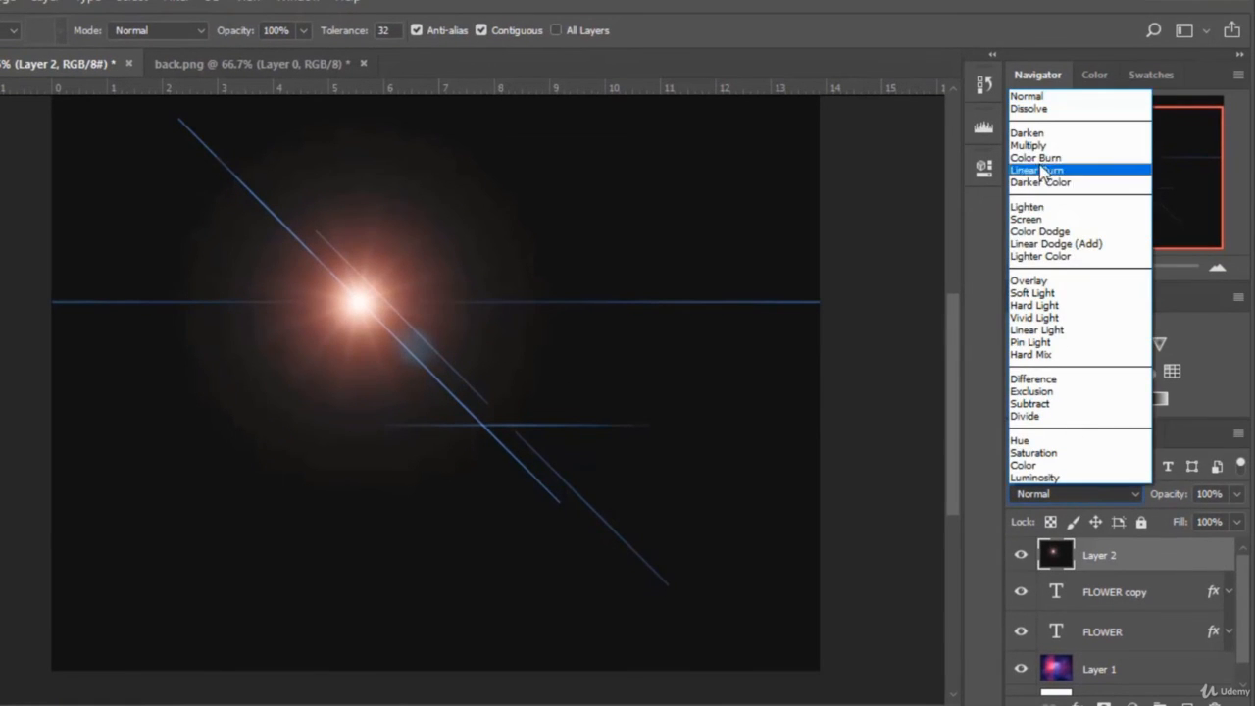
pyautogui.click(1026, 207)
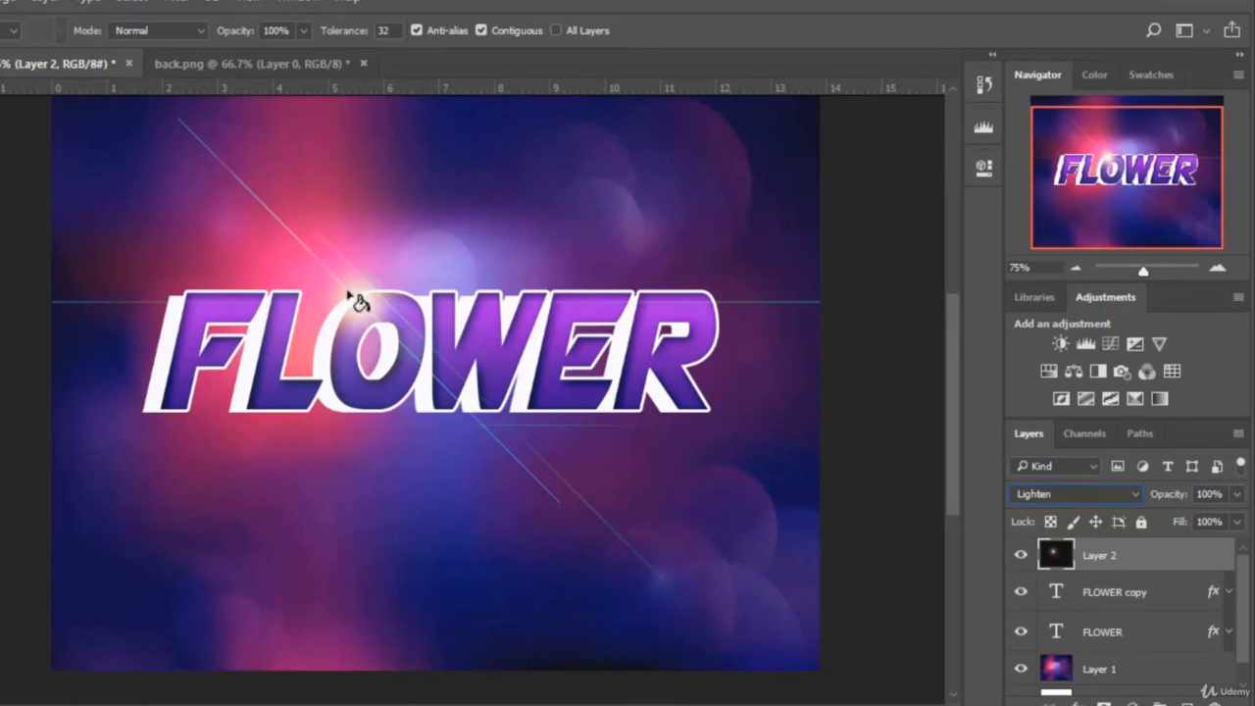
# Duplicate the lens flare layer as Layer 2 copy and move the duplicate's flare to the bottom edge of the text between E and R
pyautogui.rightClick(1174, 559)
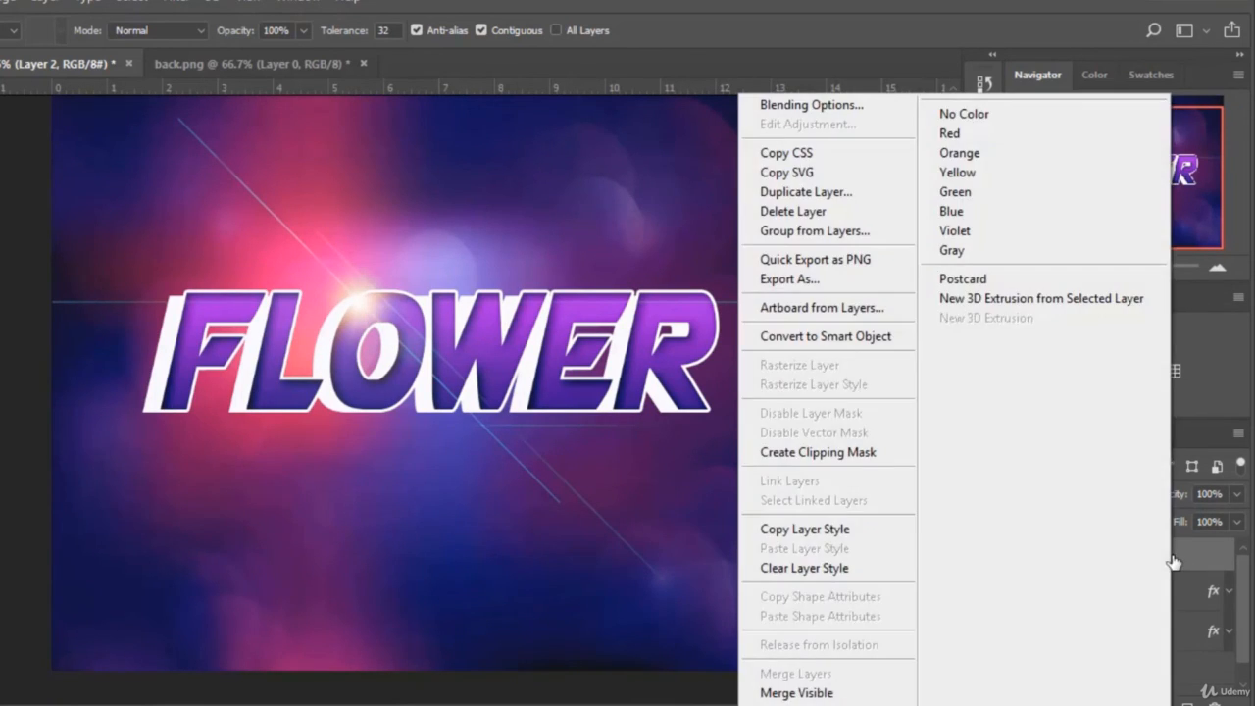
pyautogui.click(805, 194)
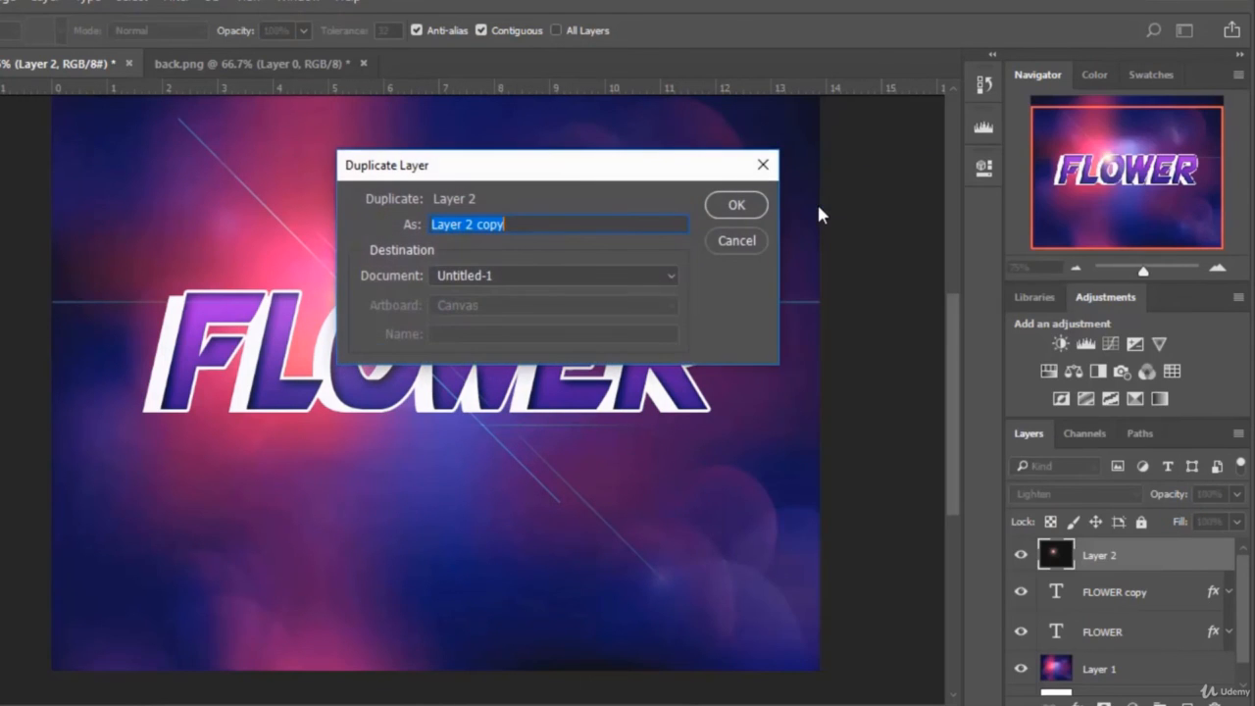
pyautogui.click(734, 204)
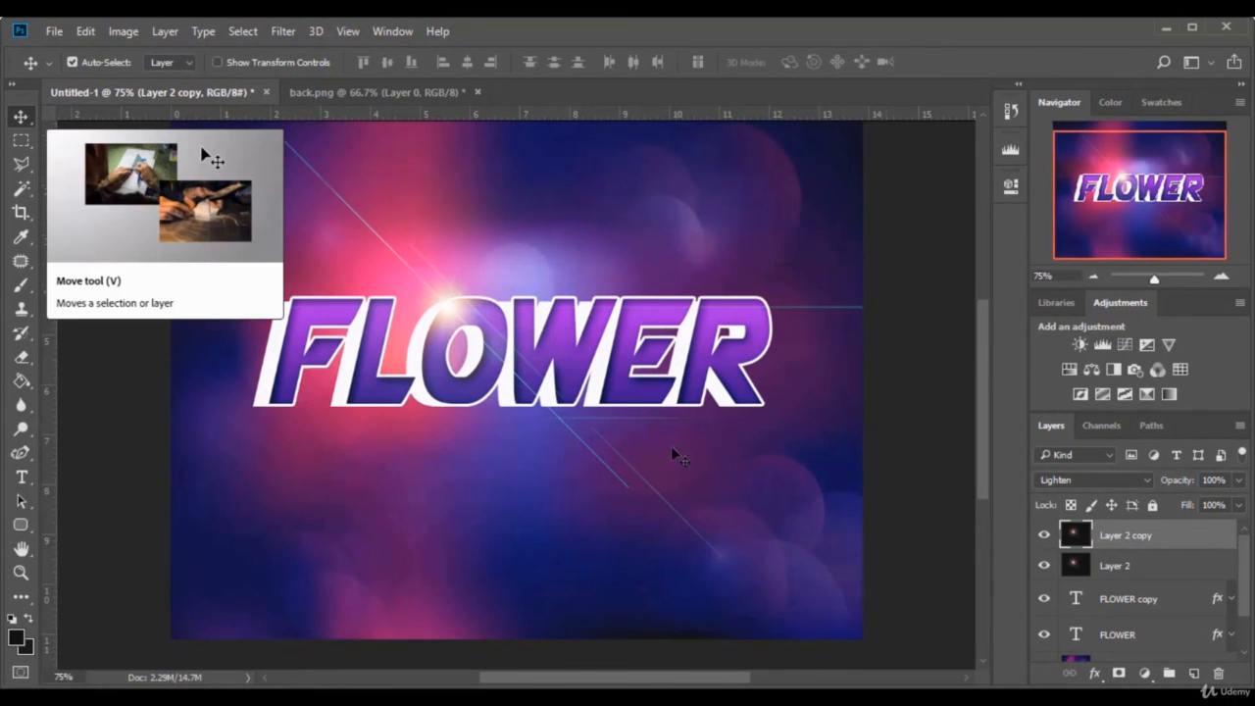
pyautogui.moveTo(442, 314); pyautogui.dragTo(676, 405)
pyautogui.scroll(1, 632, 470)
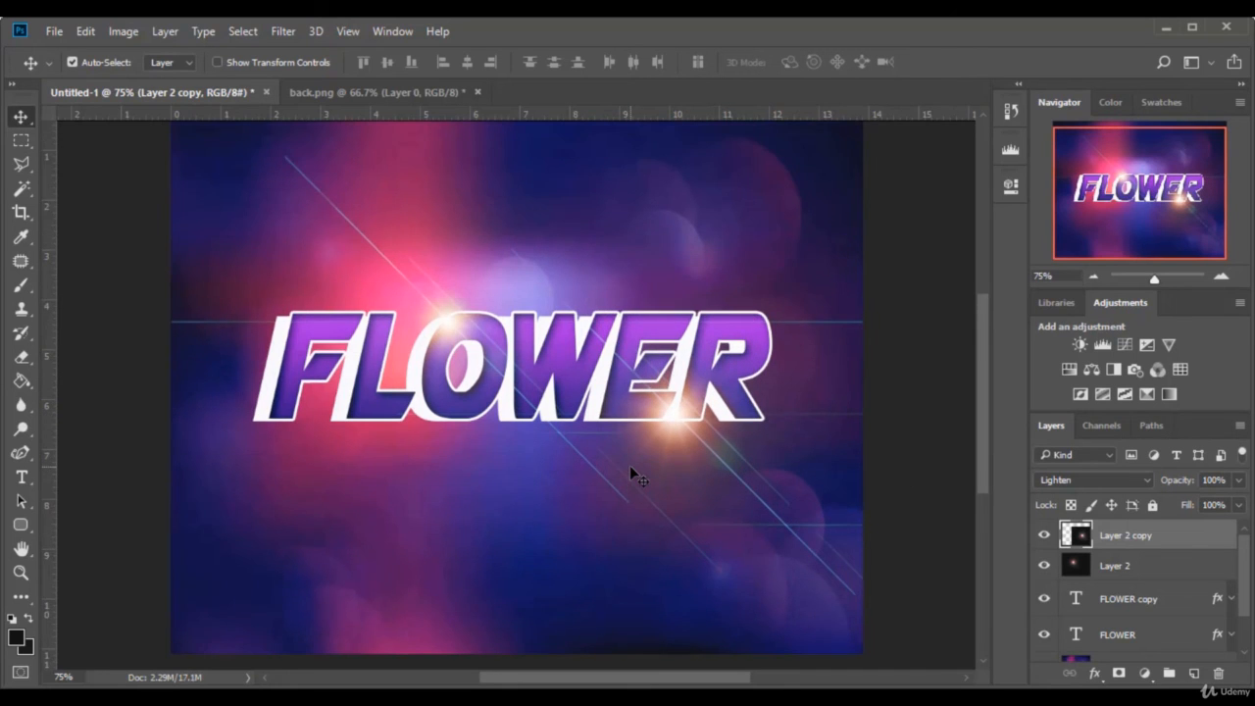